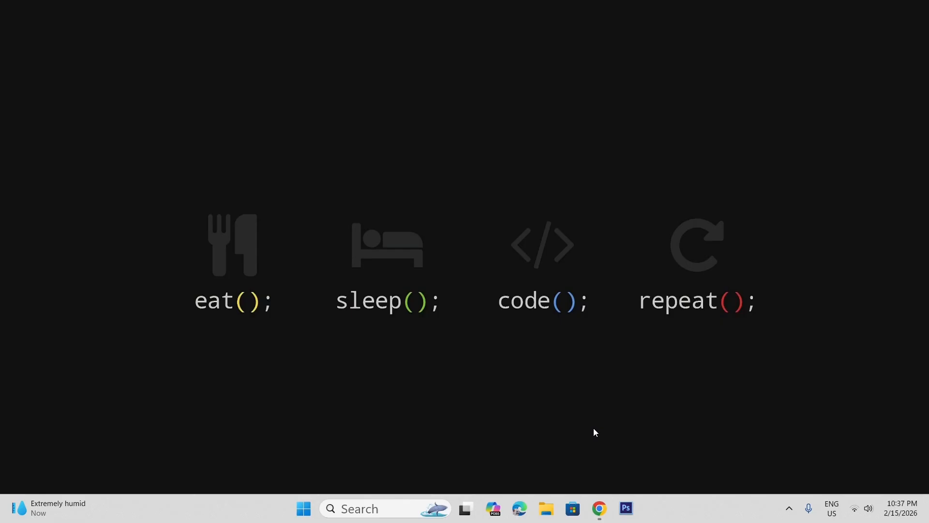
# Step: Switch to Google Chrome and search the web for "dev c++ download"
pyautogui.click(598, 508)
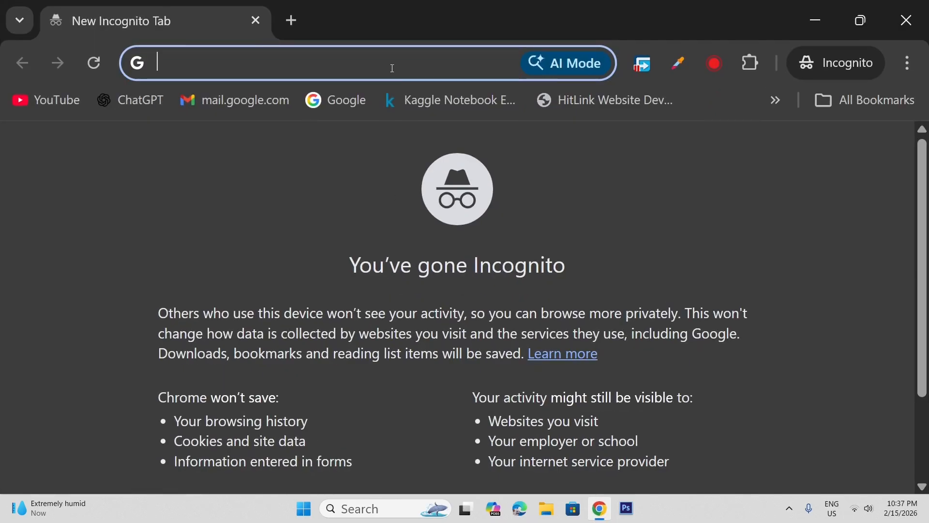
pyautogui.write('ee')
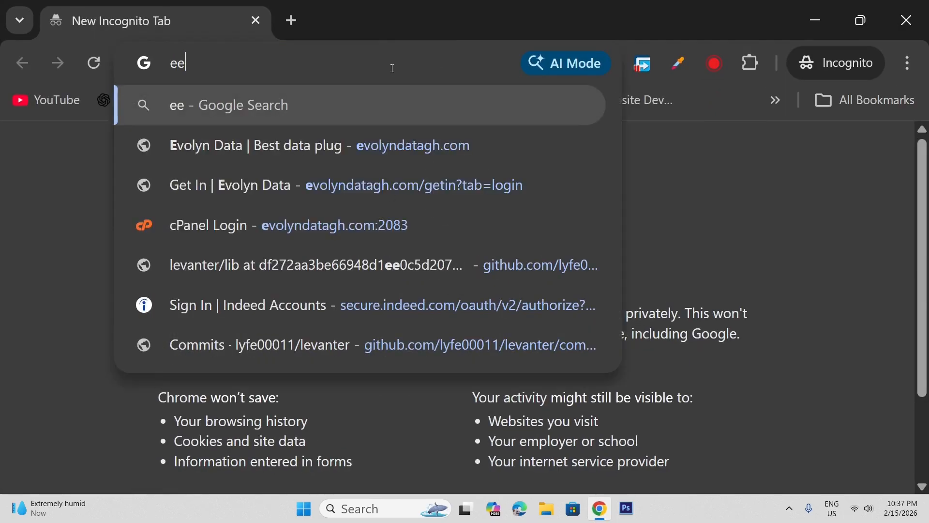
pyautogui.press('BackSpace')
pyautogui.press('BackSpace')
pyautogui.write('dev c')
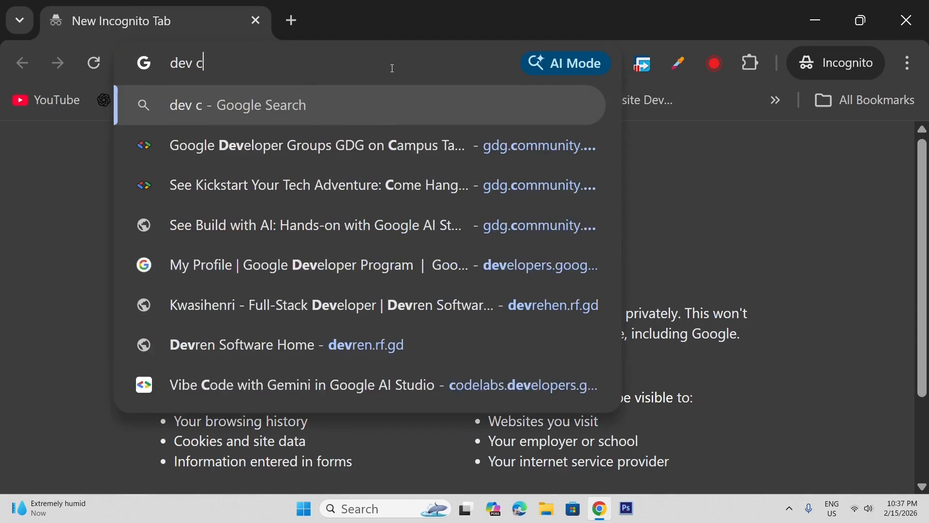
pyautogui.write('++ download')
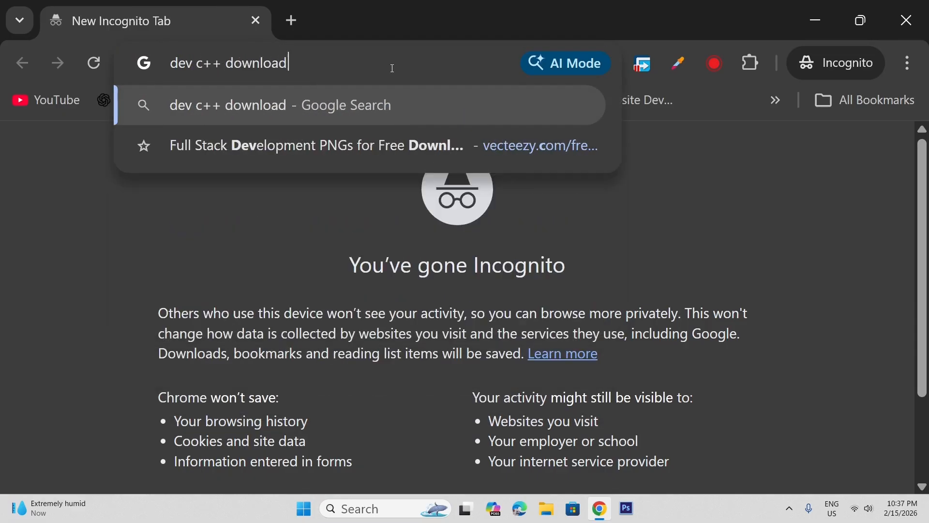
pyautogui.press('Return')
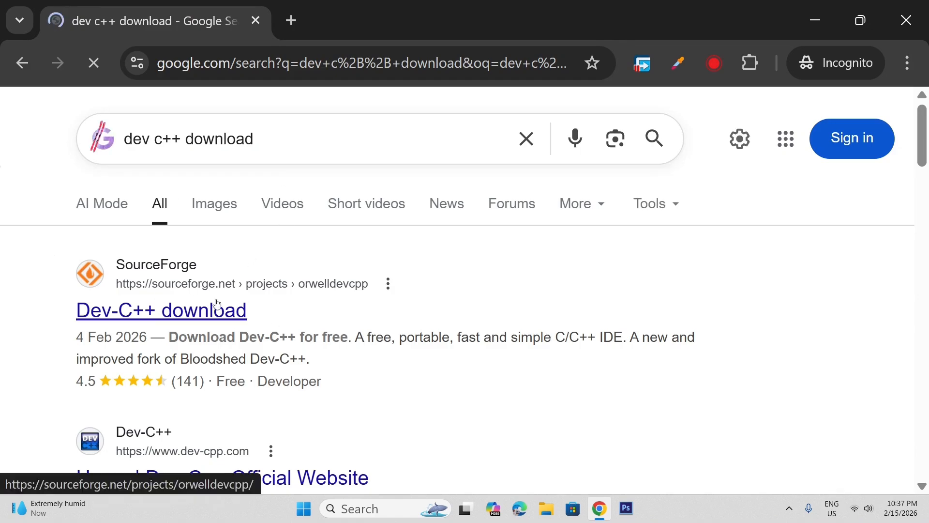
# Step: Download Dev-C++ from its SourceForge project page in the search results
pyautogui.scroll(-1, 216, 310)
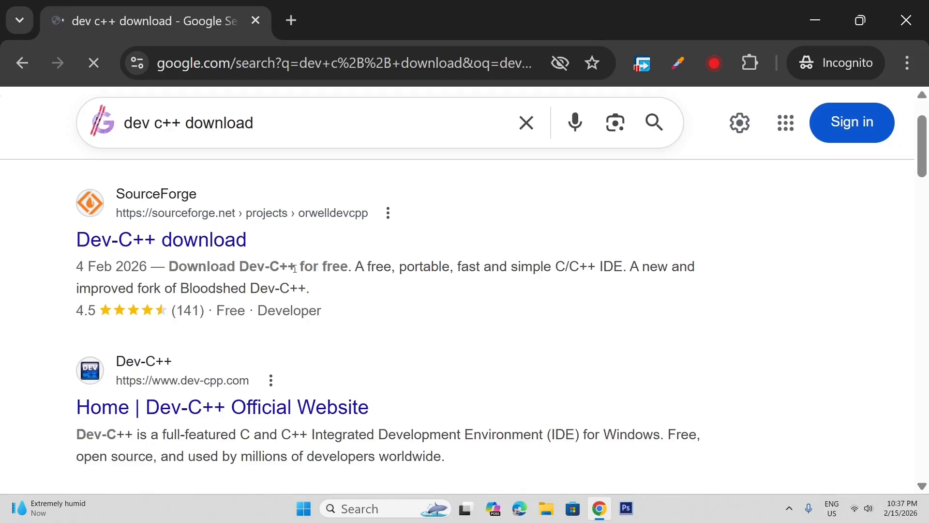
pyautogui.scroll(-1, 294, 269)
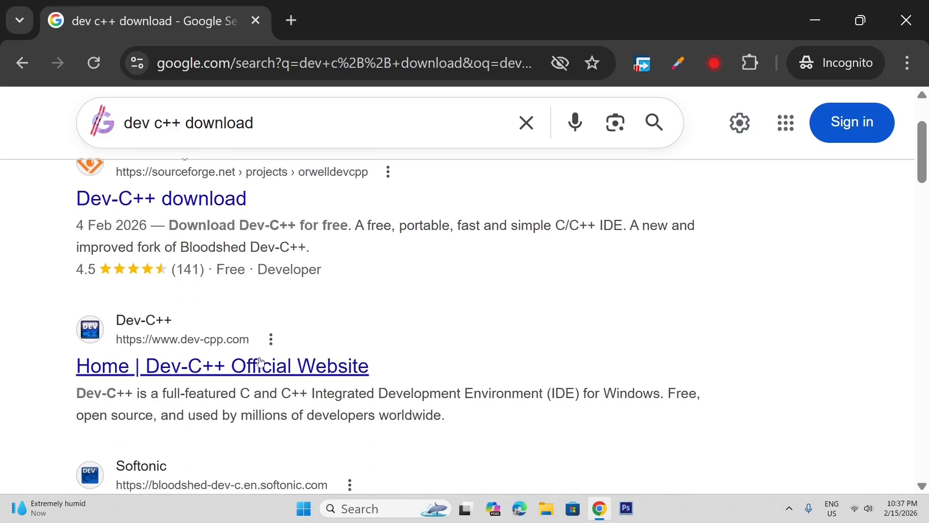
pyautogui.scroll(3, 269, 386)
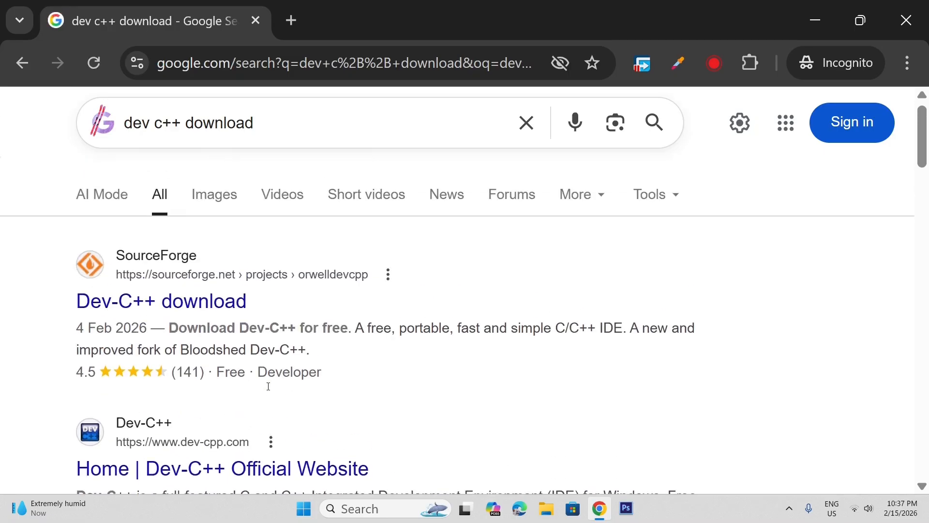
pyautogui.click(155, 304)
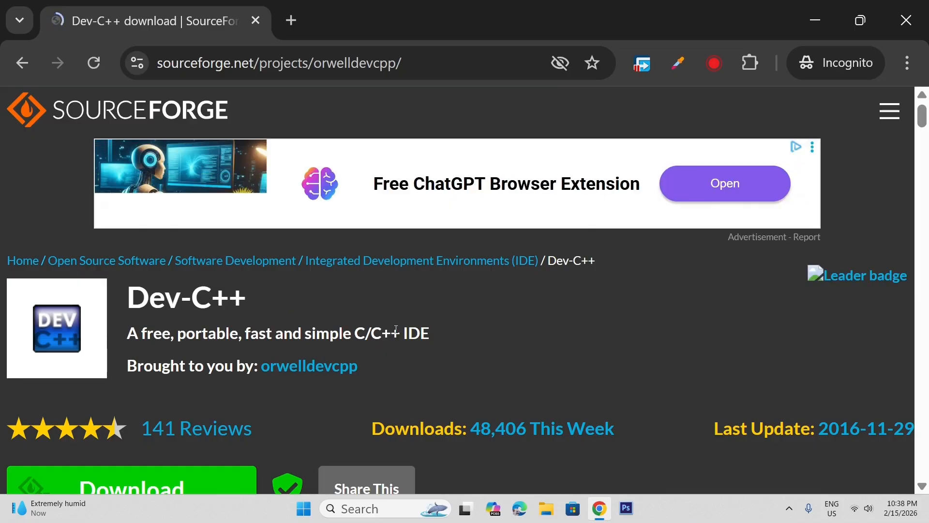
pyautogui.scroll(-2, 395, 332)
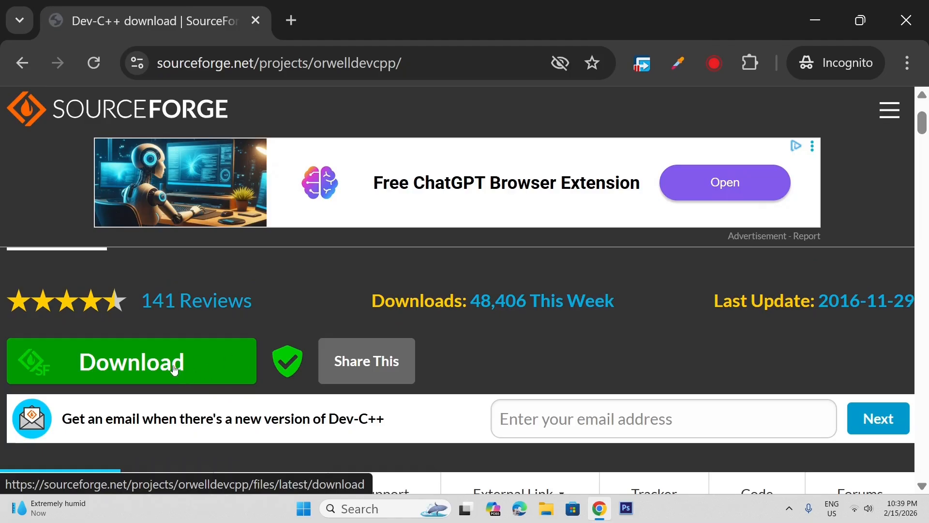
pyautogui.click(139, 363)
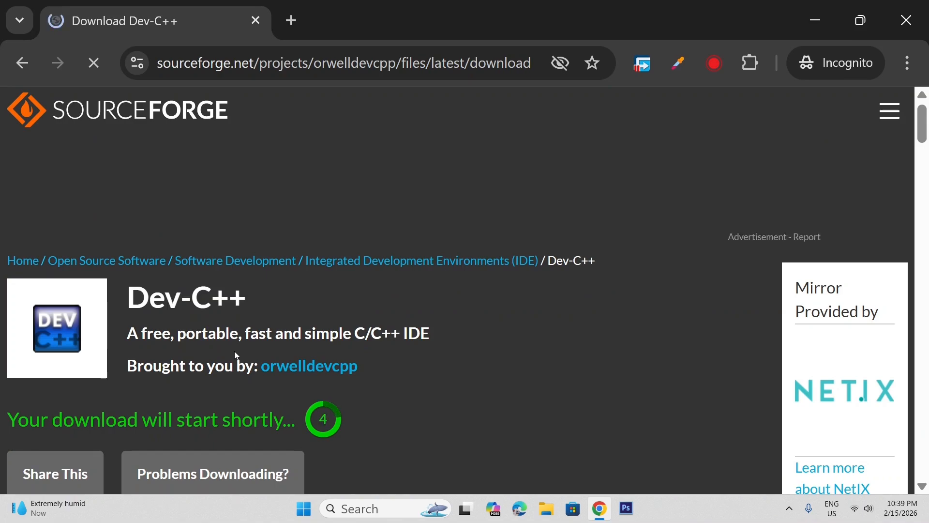
pyautogui.moveTo(11, 414); pyautogui.dragTo(295, 414)
pyautogui.click(405, 437)
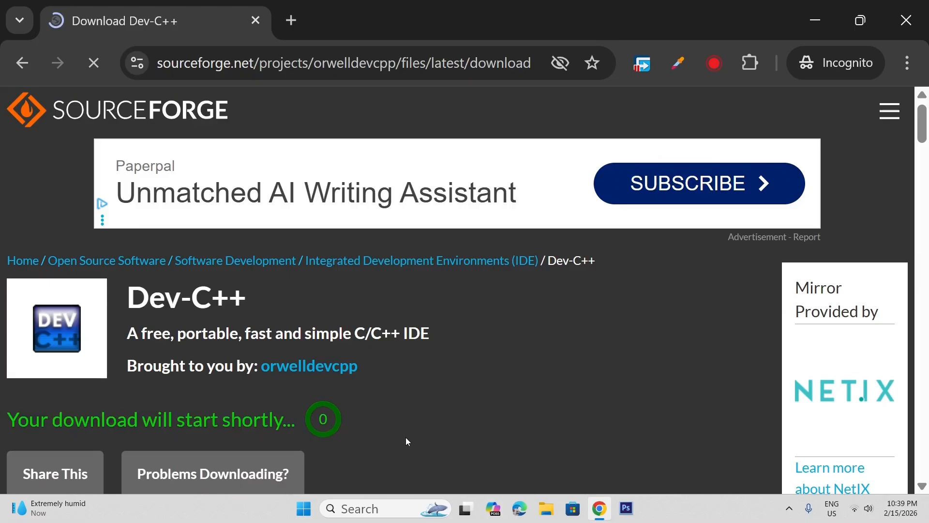
pyautogui.scroll(-1, 351, 419)
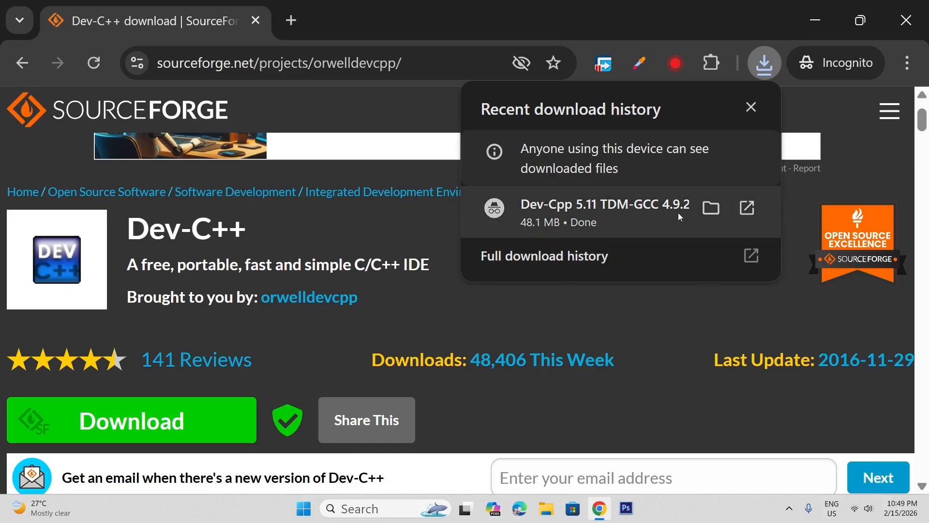
# Step: Run the downloaded Dev-Cpp 5.11 TDM-GCC 4.9.2 installer from its folder and accept English as the installer language
pyautogui.click(709, 209)
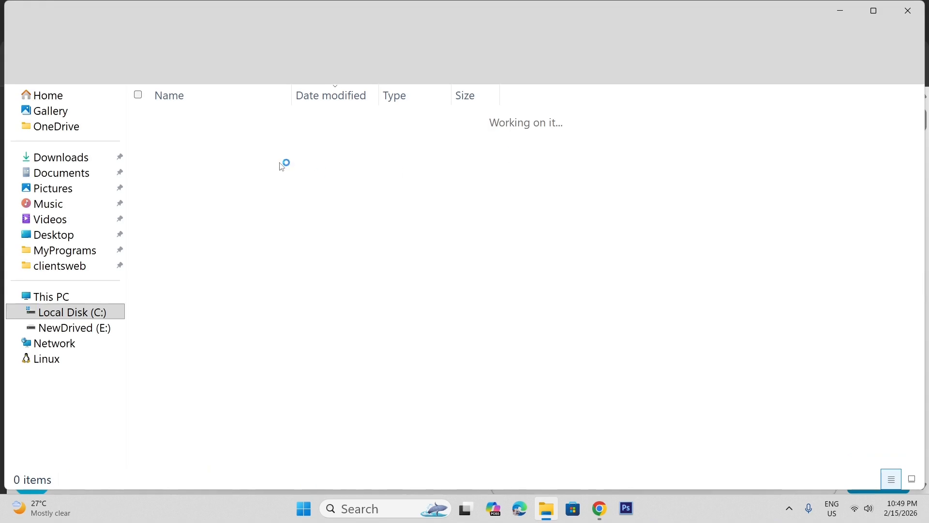
pyautogui.doubleClick(252, 139)
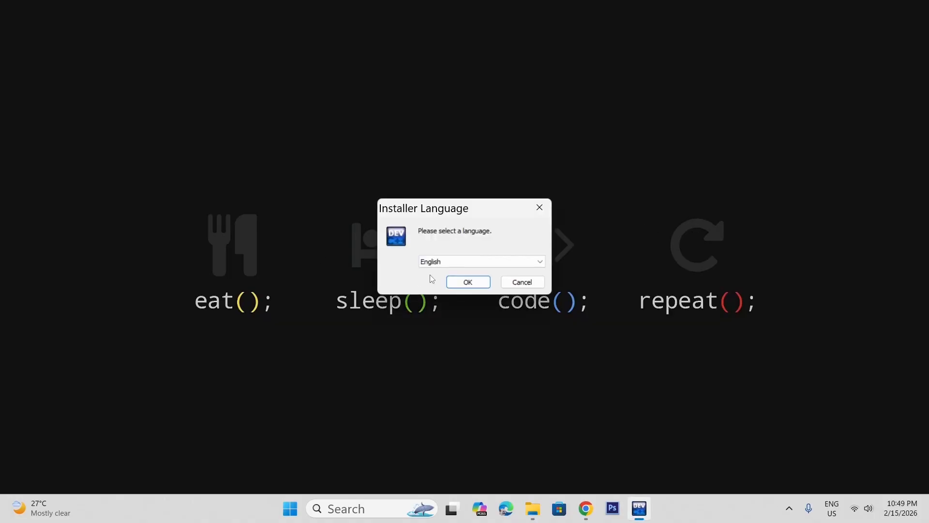
pyautogui.click(458, 264)
pyautogui.click(458, 263)
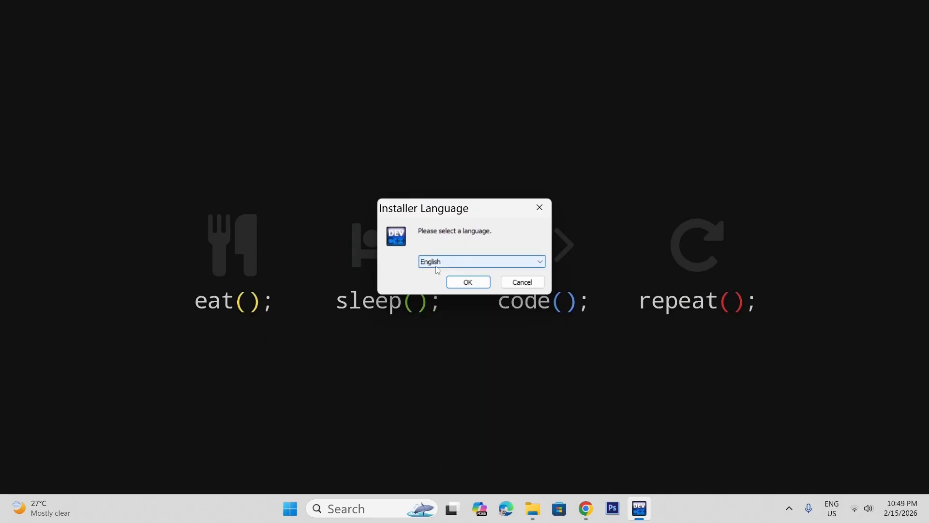
pyautogui.click(457, 281)
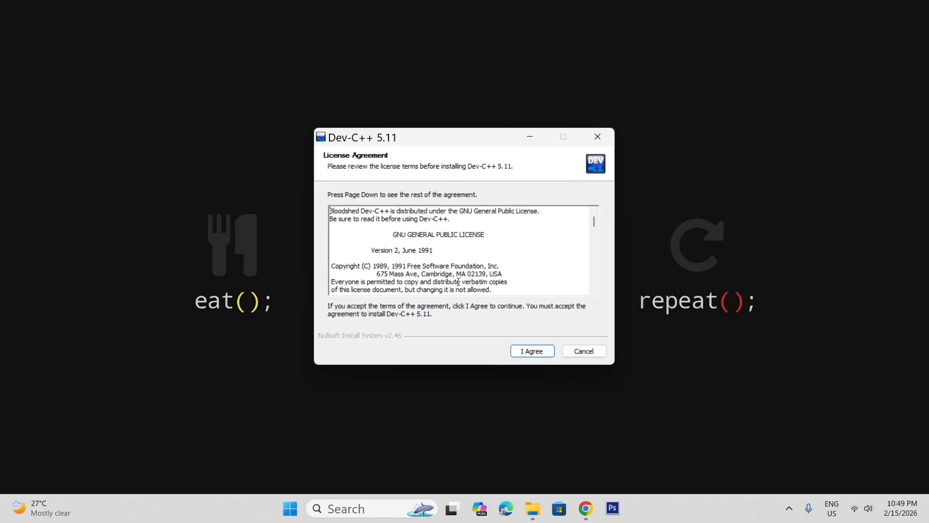
# Step: Read through the beginning of the Dev-C++ license agreement and accept its terms
pyautogui.scroll(-5, 452, 232)
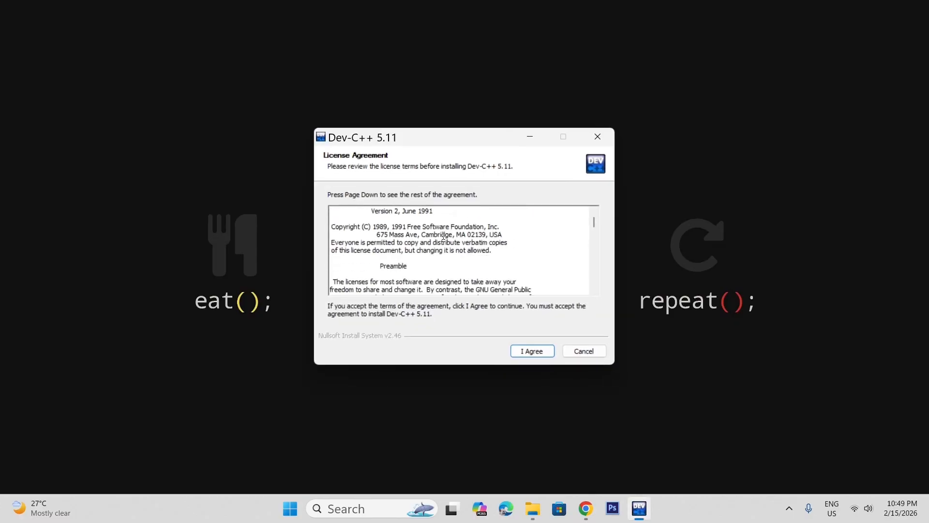
pyautogui.scroll(5, 450, 234)
pyautogui.scroll(-3, 446, 235)
pyautogui.scroll(3, 443, 236)
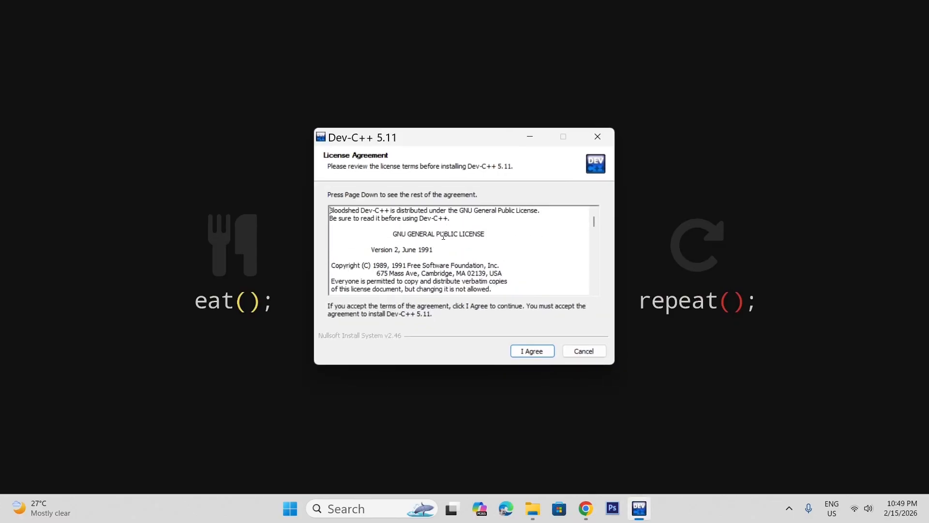
pyautogui.scroll(-5, 444, 236)
pyautogui.scroll(5, 426, 227)
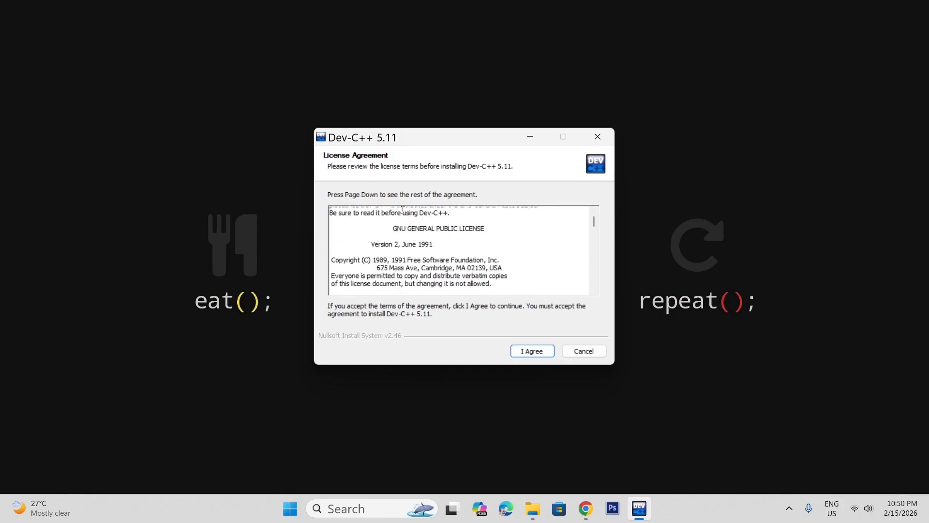
pyautogui.scroll(-6, 485, 261)
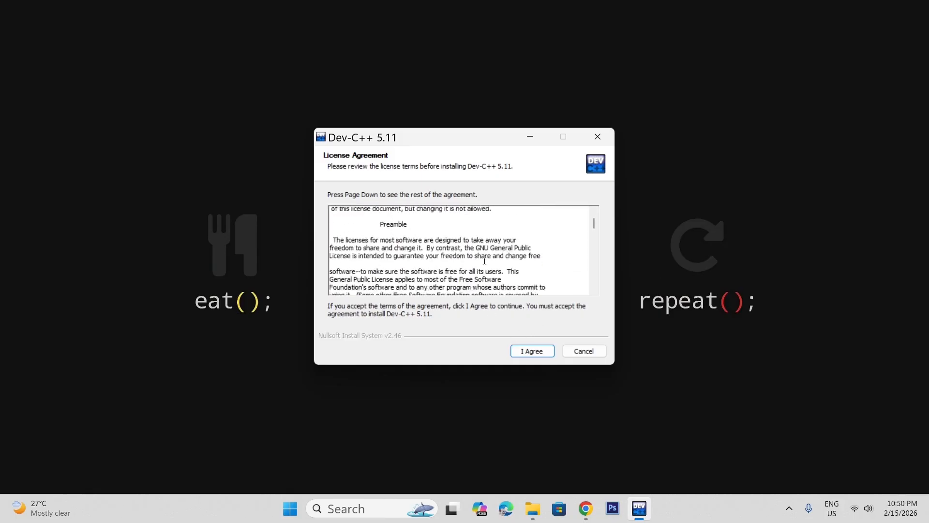
pyautogui.click(532, 351)
# Step: Review the components list and continue with the Full install type
pyautogui.scroll(-1, 458, 266)
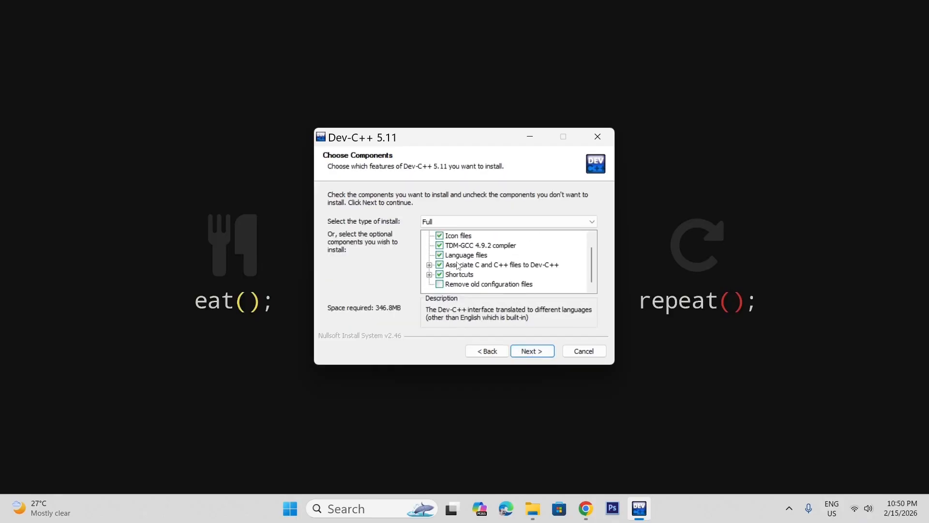
pyautogui.scroll(1, 458, 266)
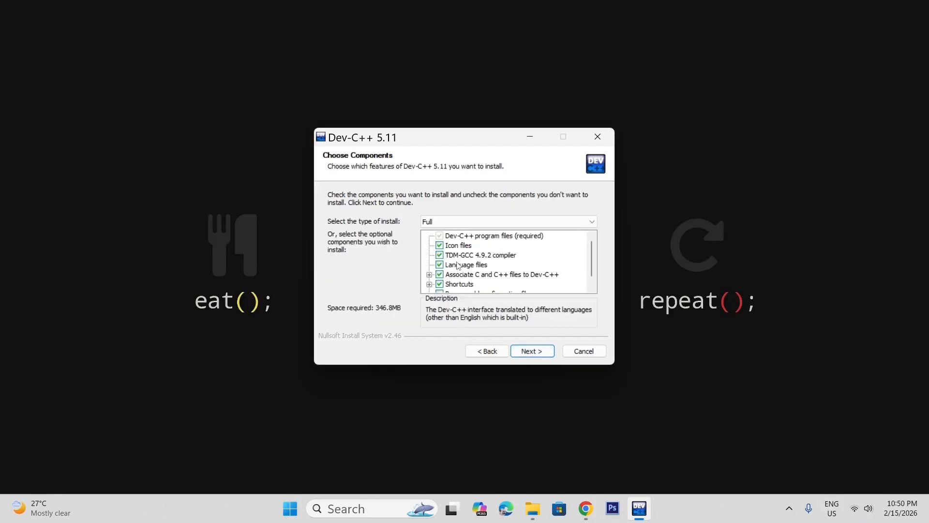
pyautogui.scroll(-1, 472, 267)
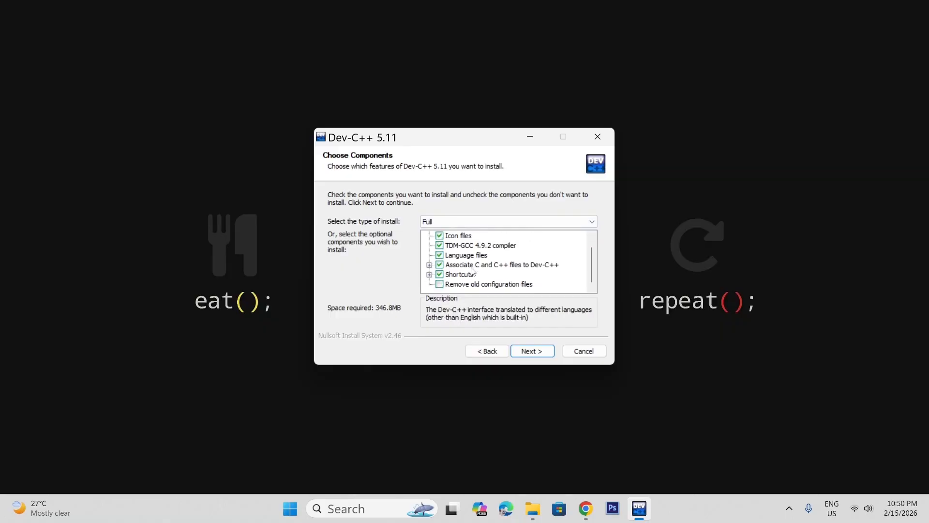
pyautogui.click(533, 351)
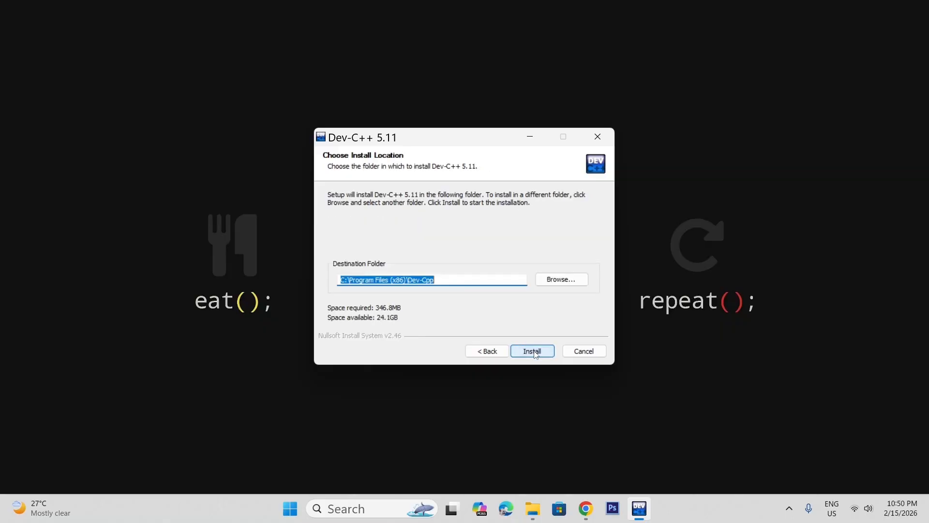
# Step: Change the destination folder to C:\MyPrograms\Dev-Cpp and start the installation
pyautogui.click(406, 281)
pyautogui.moveTo(392, 280); pyautogui.dragTo(354, 281)
pyautogui.press('BackSpace')
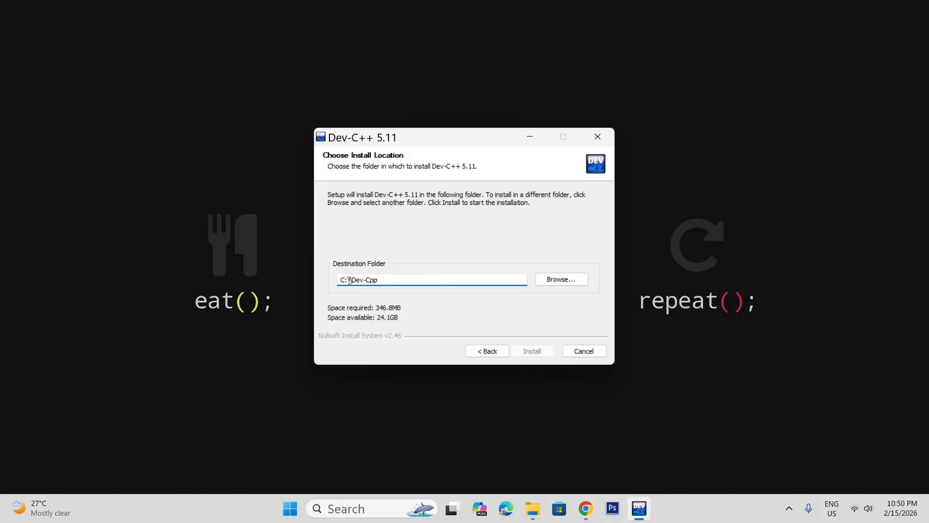
pyautogui.write('MyProg')
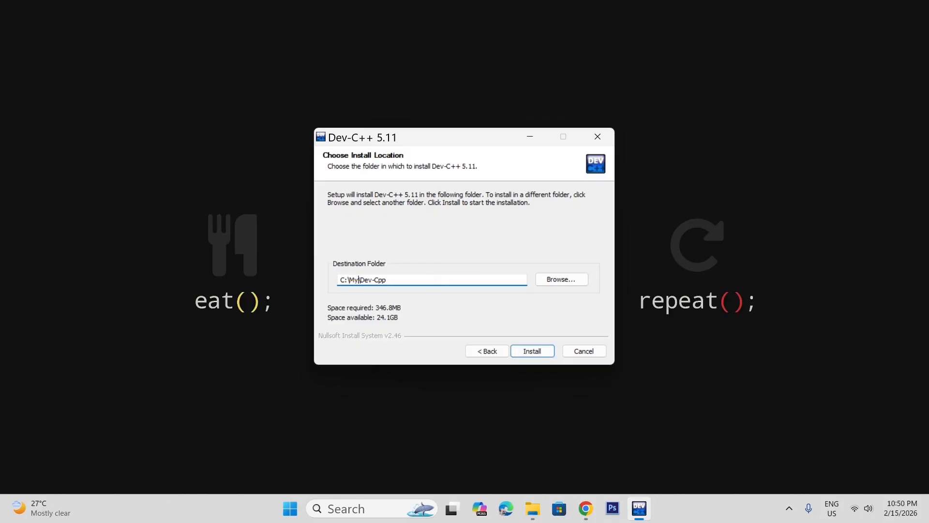
pyautogui.write('rams')
pyautogui.click(534, 352)
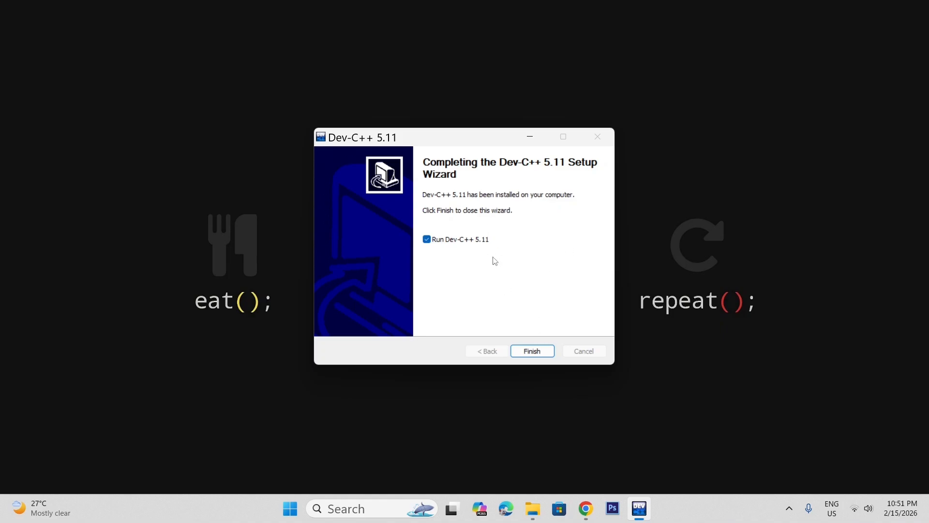
# Step: Turn off the Run Dev-C++ 5.11 option and finish the setup wizard
pyautogui.click(467, 241)
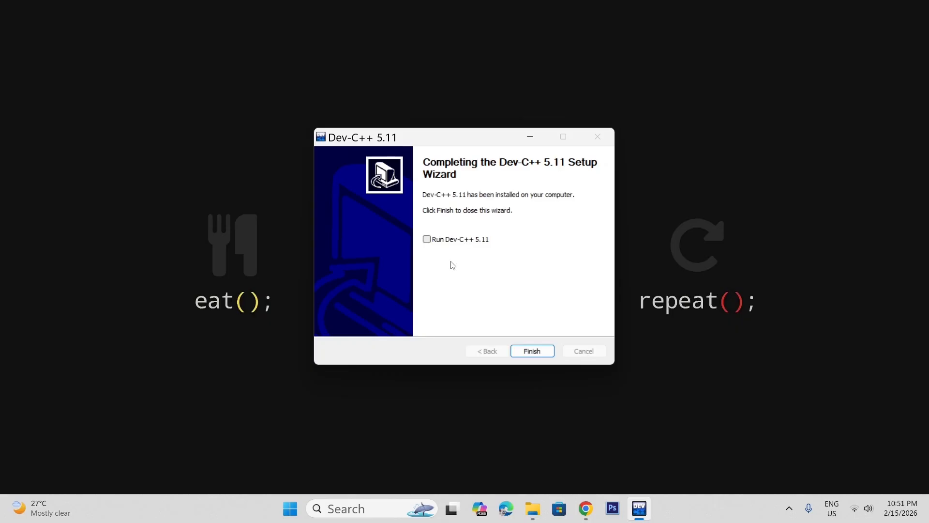
pyautogui.click(427, 239)
pyautogui.click(468, 241)
pyautogui.click(532, 351)
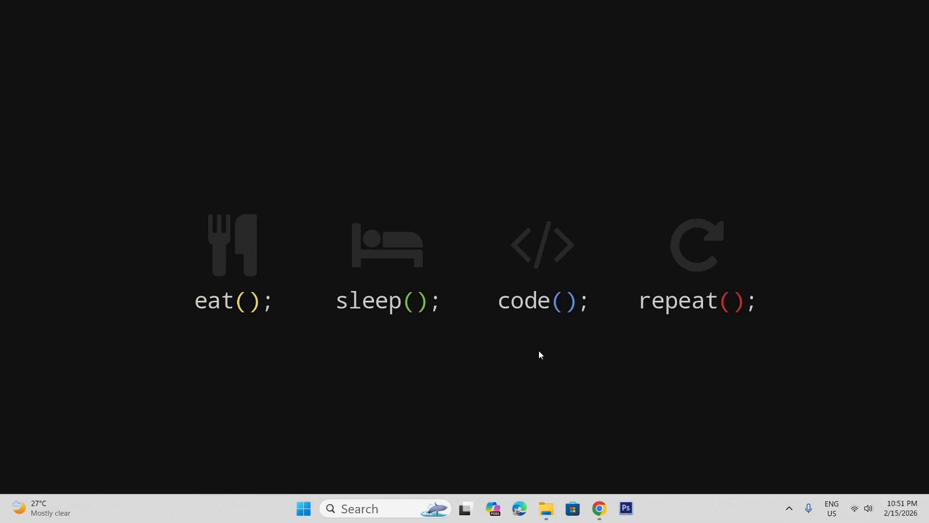
# Step: Find Dev-C++ with a Windows search for "dev" and launch the app
pyautogui.press('super')
pyautogui.write('devic')
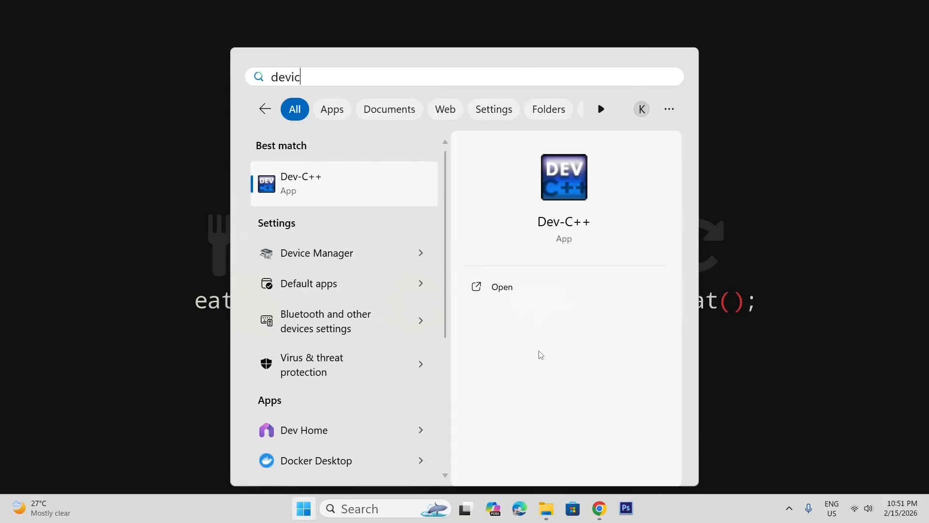
pyautogui.press('BackSpace')
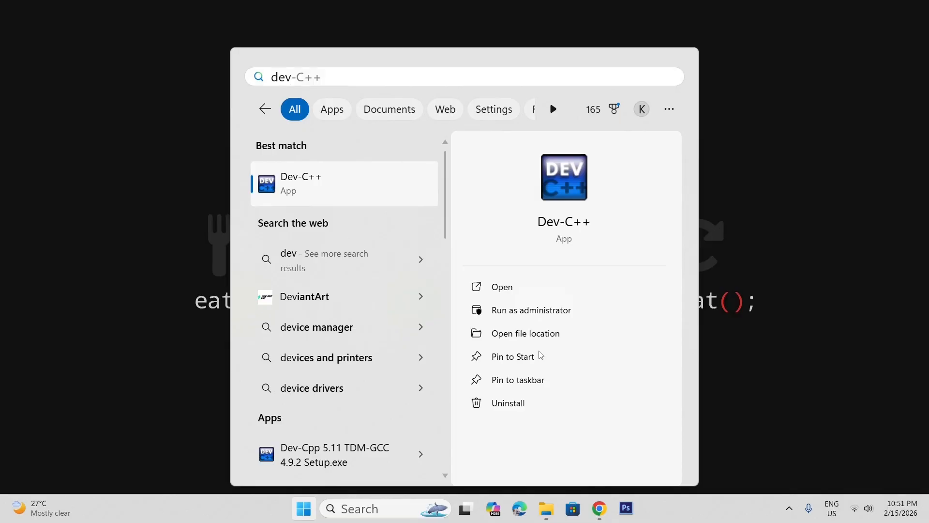
pyautogui.press('Return')
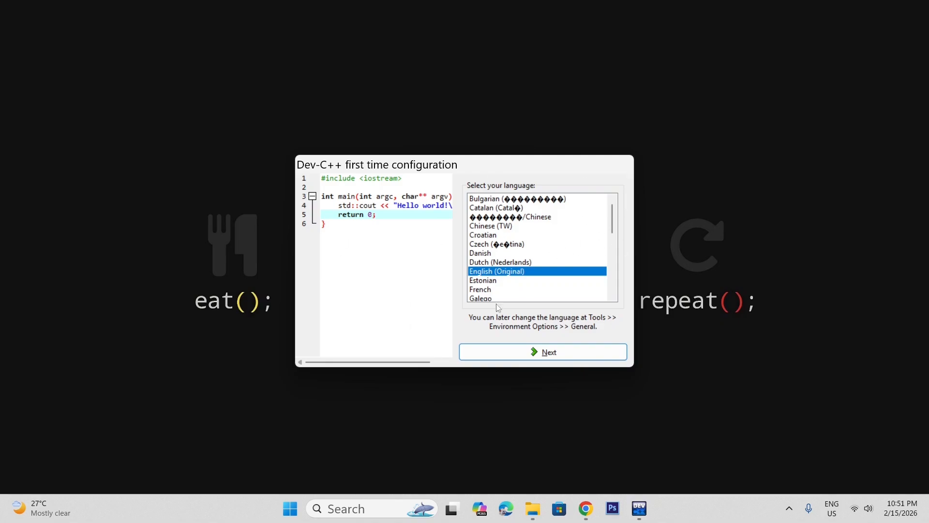
# Step: Complete the first-time configuration with English (Original), the Consolas font, Classic Plus colors and New Look icons
pyautogui.click(528, 356)
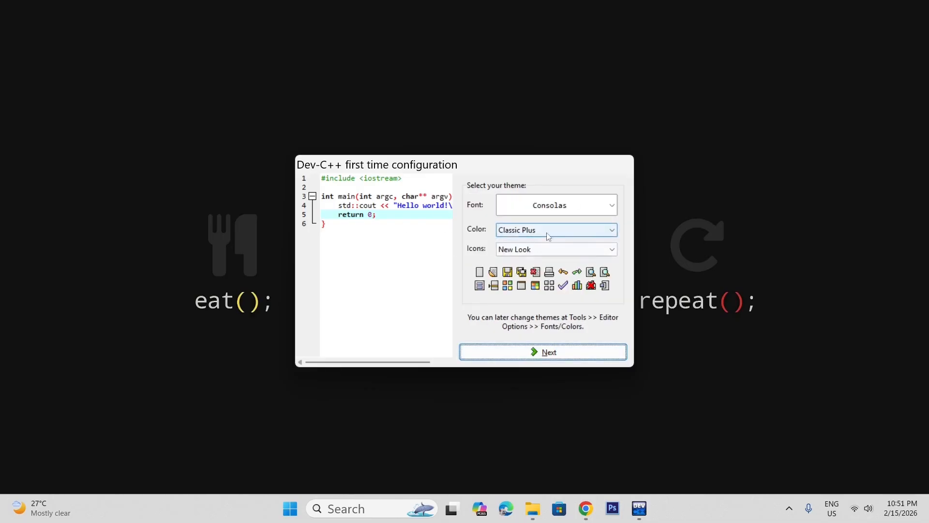
pyautogui.click(594, 254)
pyautogui.click(593, 253)
pyautogui.click(587, 234)
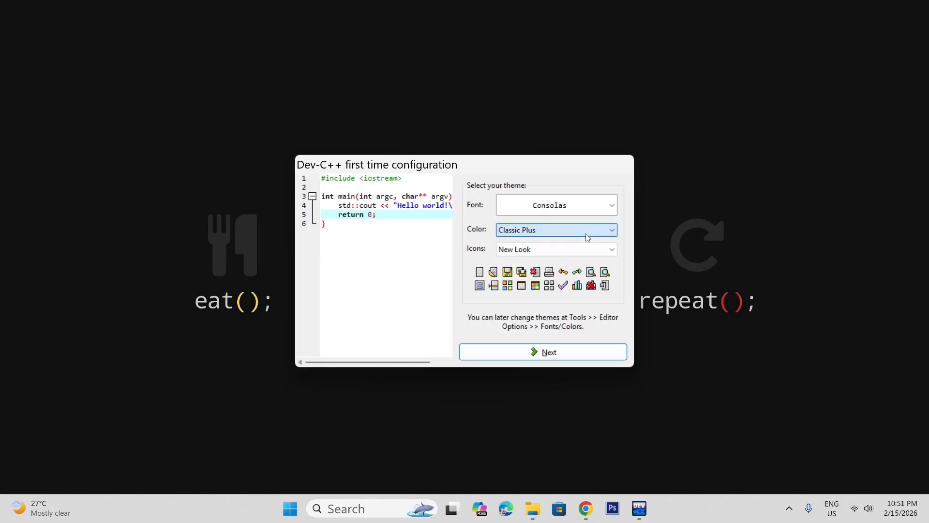
pyautogui.click(536, 358)
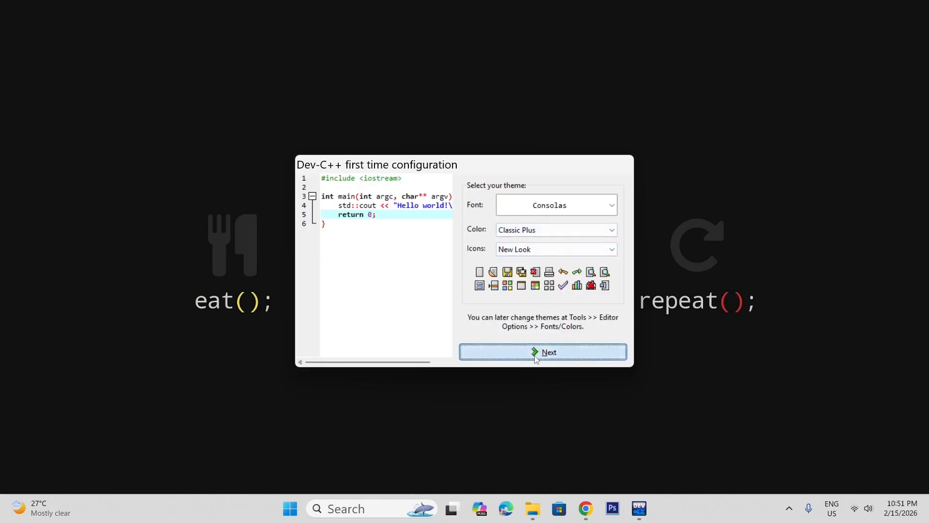
pyautogui.click(536, 356)
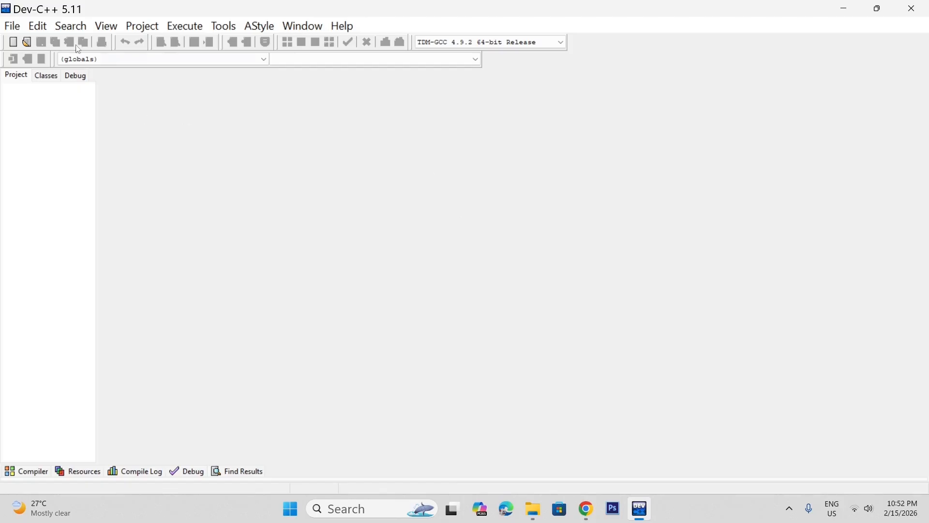
# Step: Create a new C++ Console Application project named Project1
pyautogui.click(13, 27)
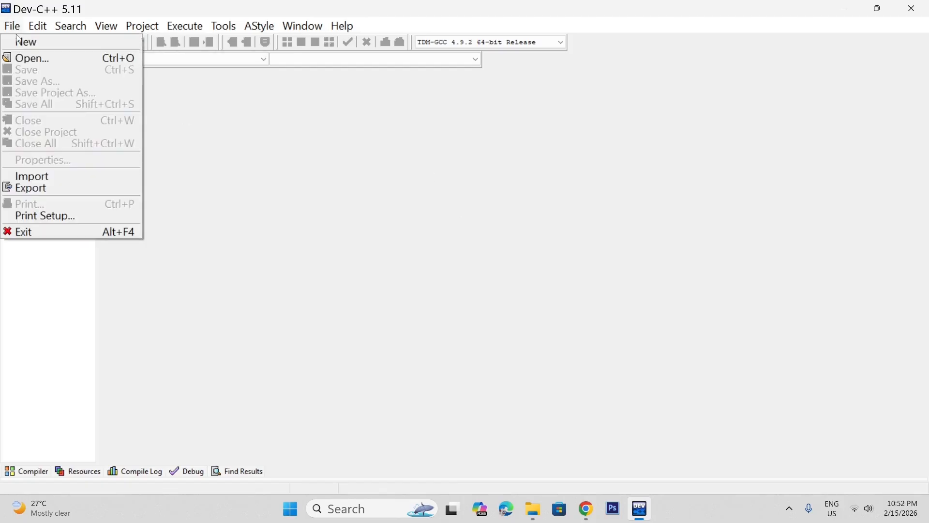
pyautogui.moveTo(26, 44)
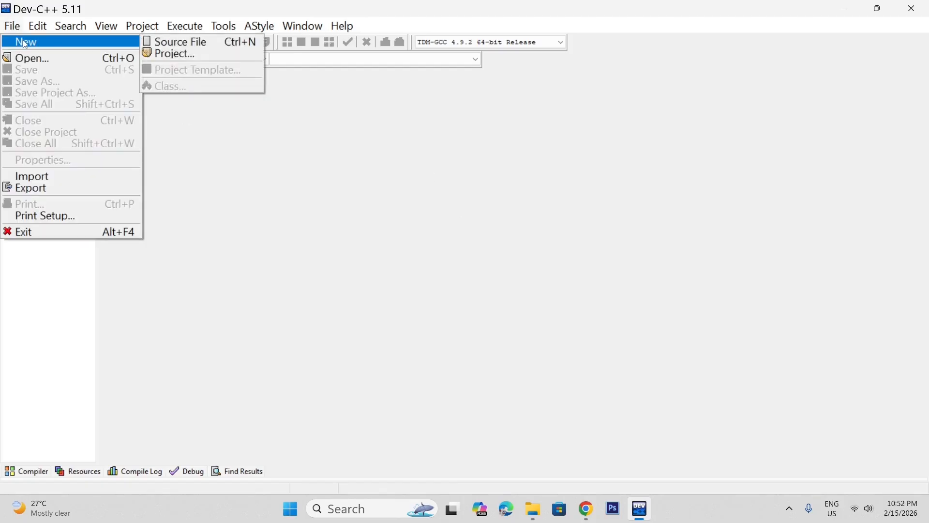
pyautogui.click(192, 54)
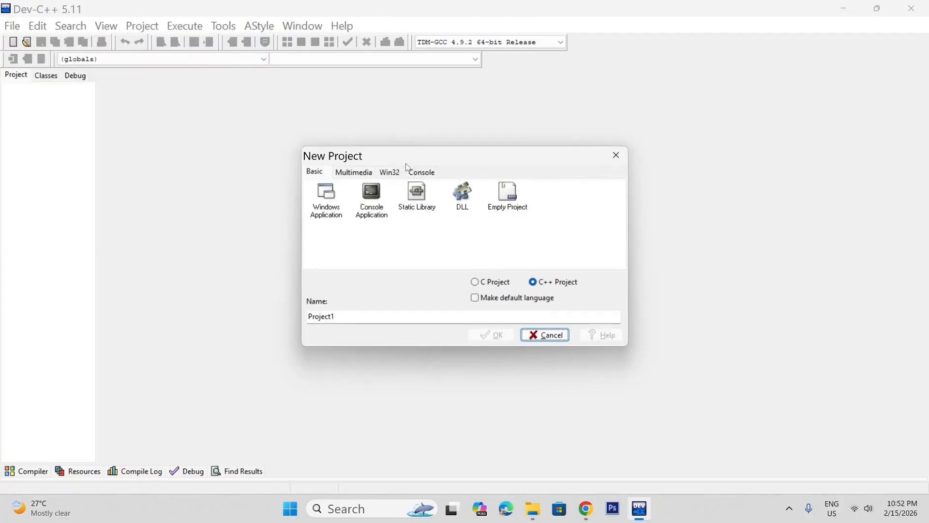
pyautogui.click(376, 206)
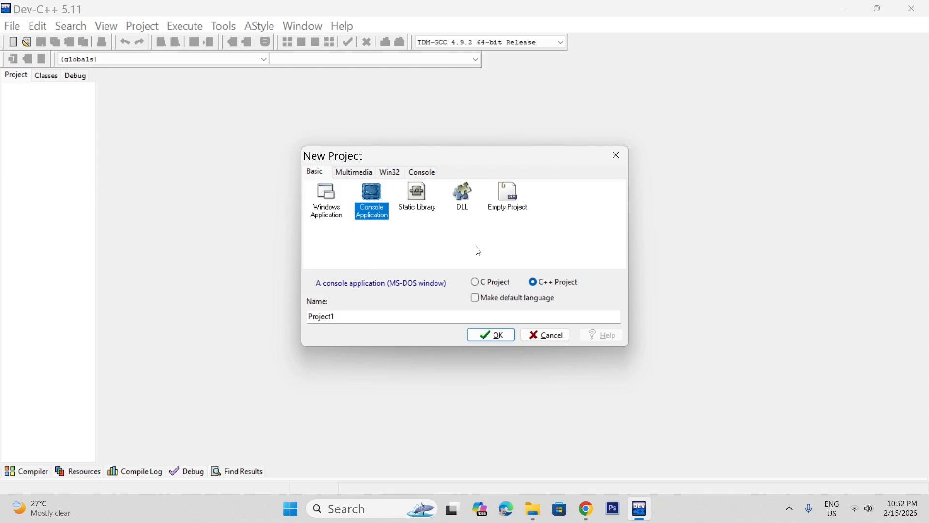
pyautogui.click(489, 337)
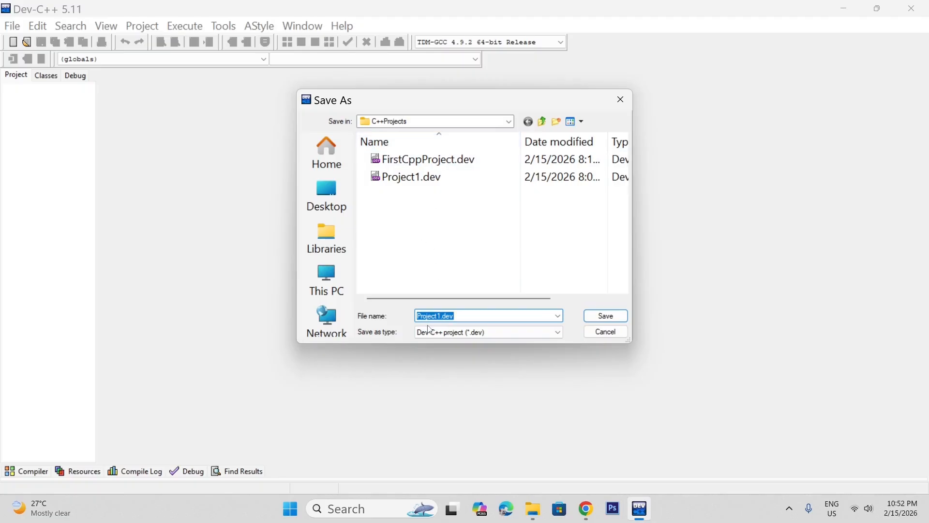
# Step: Save the project file as FirstProgram.dev in the C++Projects folder
pyautogui.click(441, 316)
pyautogui.doubleClick(441, 315)
pyautogui.write('FirstProgram')
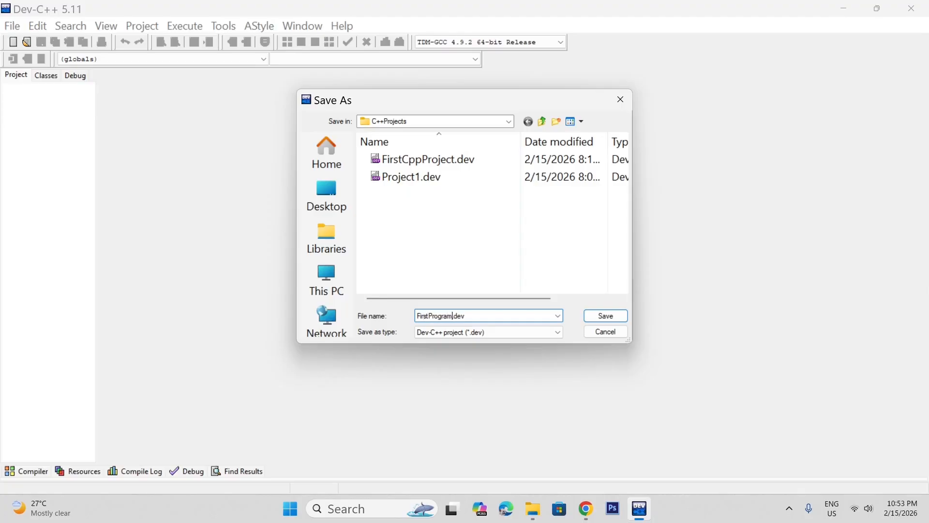
pyautogui.click(599, 311)
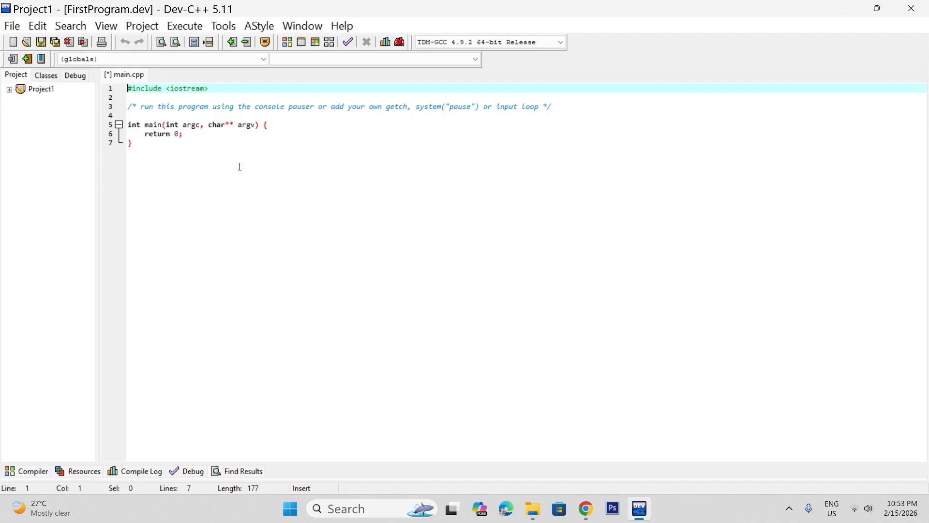
# Step: Delete the comment above main in main.cpp and add three blank lines after the closing brace
pyautogui.scroll(5, 241, 166)
pyautogui.scroll(2, 240, 166)
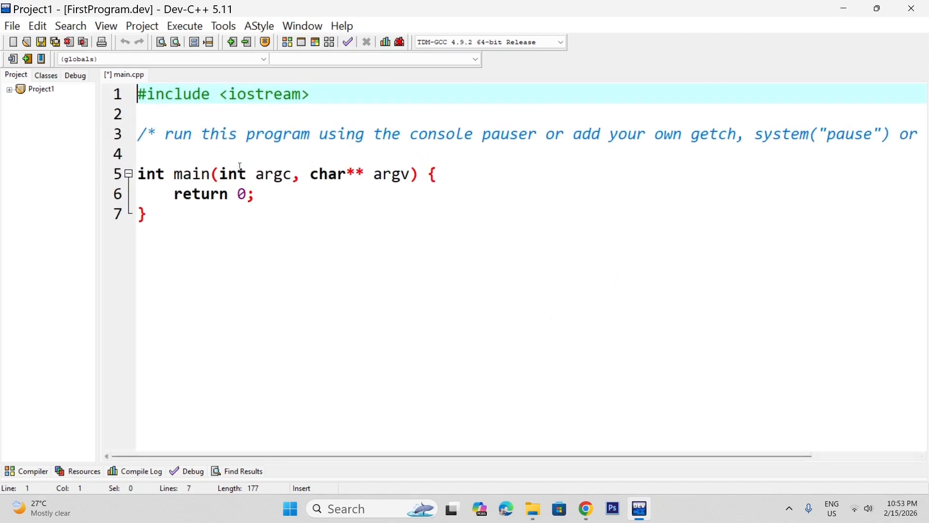
pyautogui.click(211, 135)
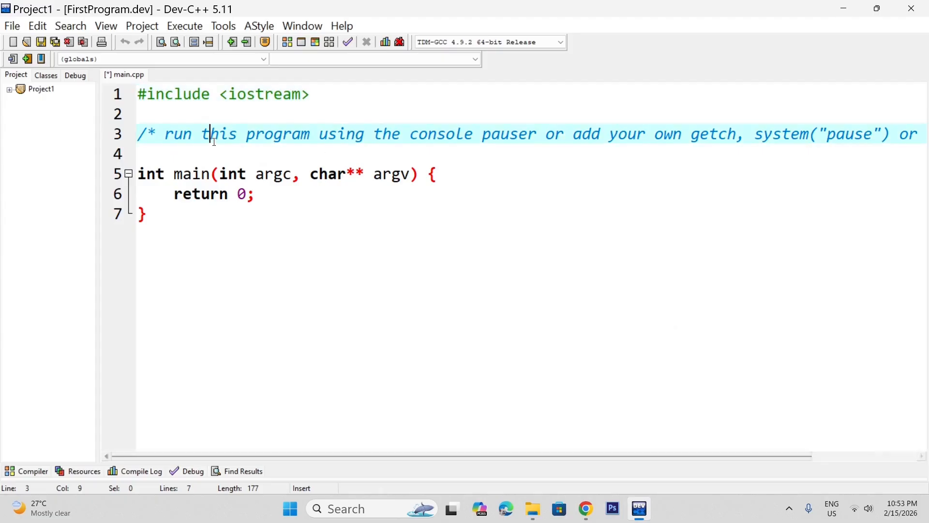
pyautogui.moveTo(139, 153); pyautogui.dragTo(135, 116)
pyautogui.press('Delete')
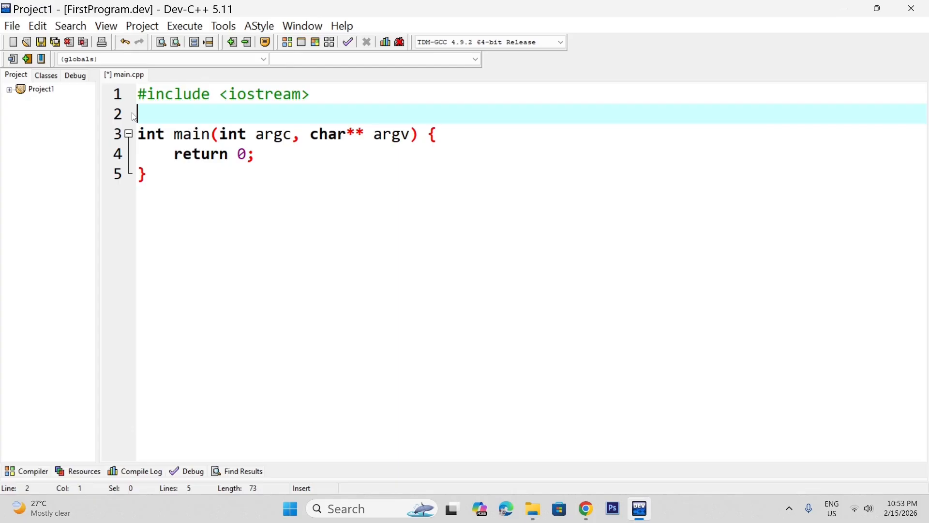
pyautogui.click(267, 173)
pyautogui.press('Return')
pyautogui.press('Return')
pyautogui.press('Return')
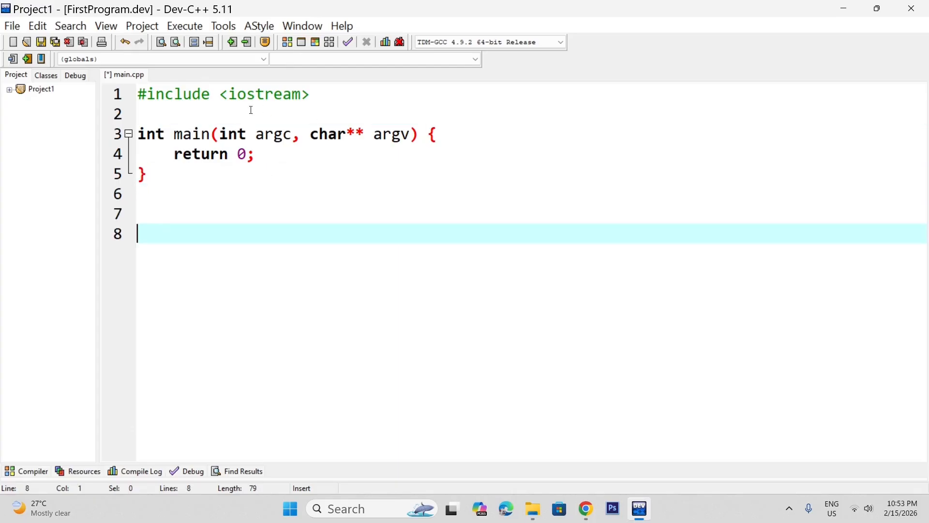
# Step: Remove the argc and argv parameters from the main function so it reads int main()
pyautogui.moveTo(220, 135); pyautogui.dragTo(414, 139)
pyautogui.press('BackSpace')
pyautogui.press('Right')
pyautogui.press('Right')
pyautogui.press('Right')
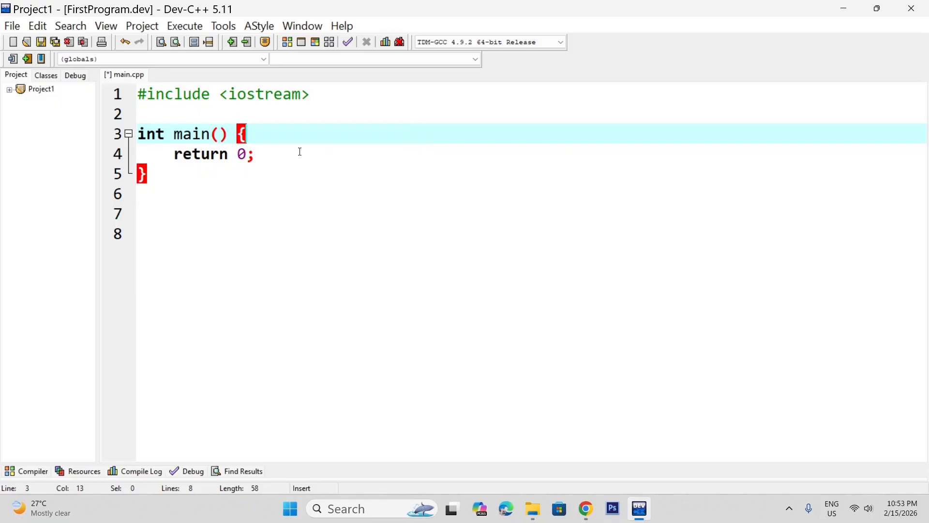
# Step: Add the statement std::cout<<"Hello World"<<endl; on a new line above return 0 in main
pyautogui.press('Return')
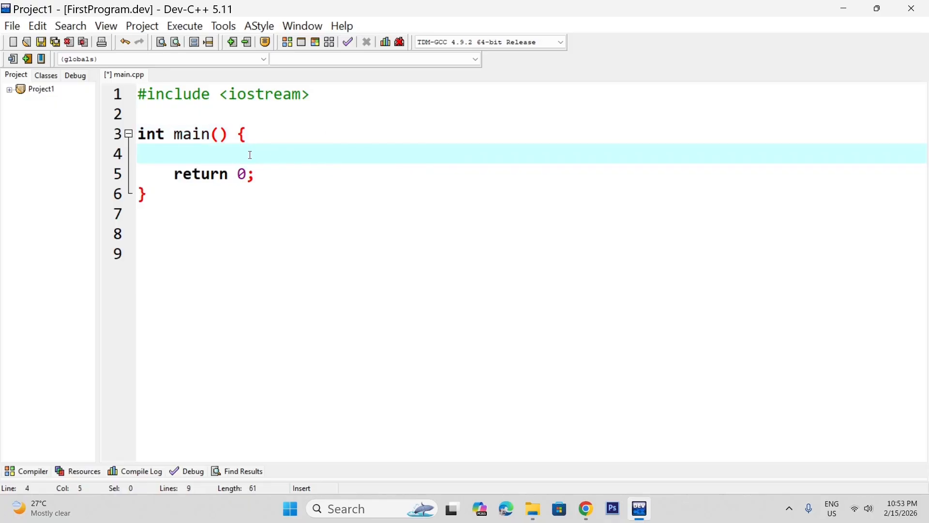
pyautogui.write('std::')
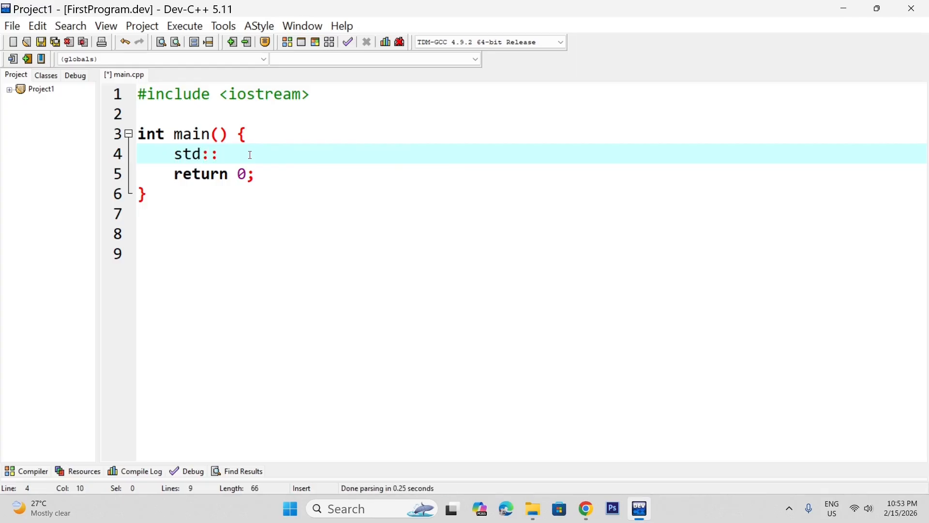
pyautogui.write('coo')
pyautogui.press('BackSpace')
pyautogui.write('ut<<')
pyautogui.write('"')
pyautogui.write('Hello ')
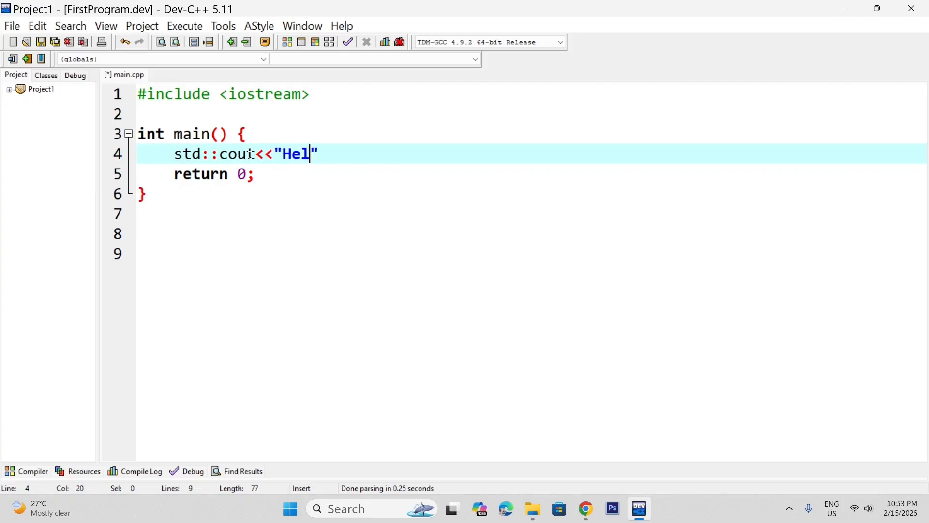
pyautogui.write('wo')
pyautogui.press('BackSpace')
pyautogui.press('BackSpace')
pyautogui.press('Return')
pyautogui.write('w')
pyautogui.press('BackSpace')
pyautogui.press('BackSpace')
pyautogui.press('BackSpace')
pyautogui.write('World')
pyautogui.press('Right')
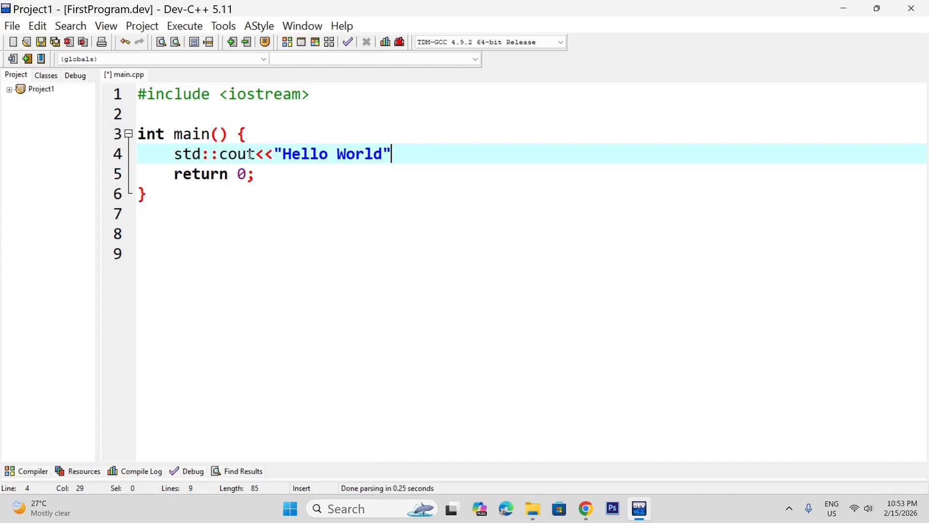
pyautogui.write('<<endl;')
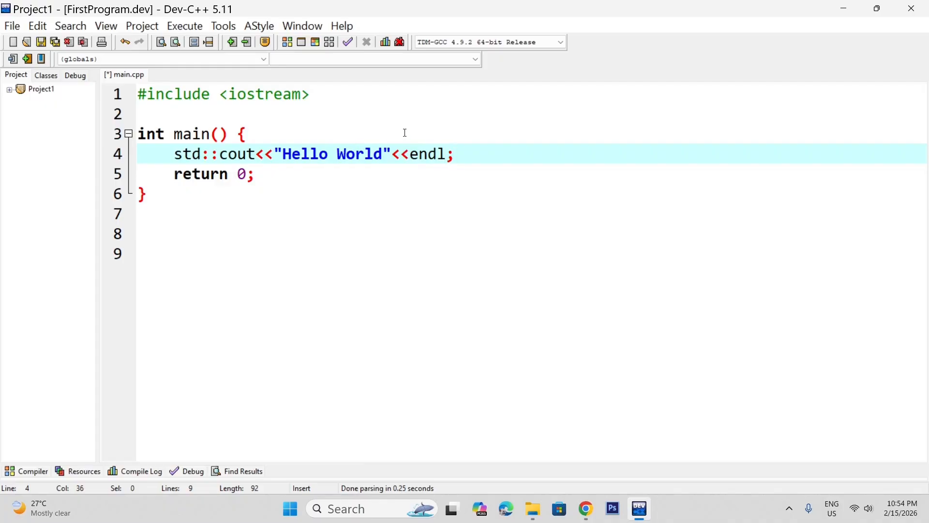
pyautogui.click(375, 170)
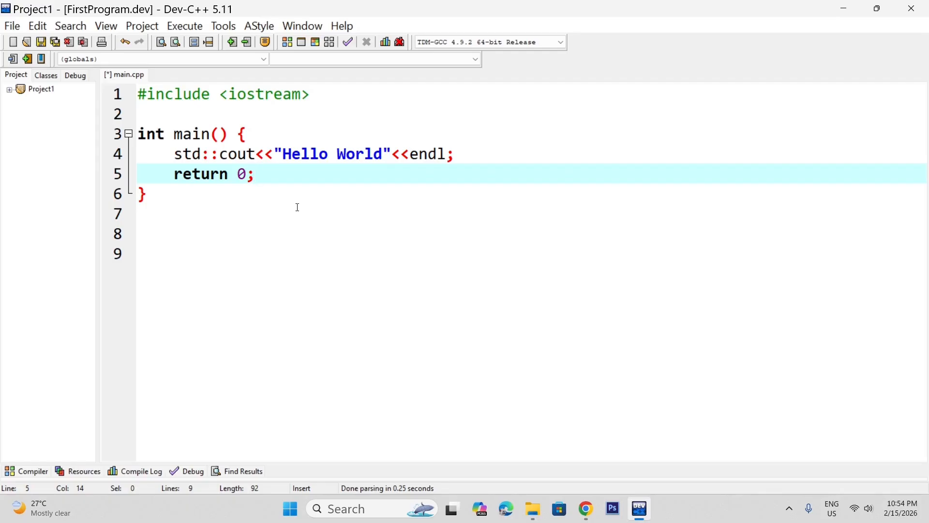
pyautogui.click(278, 151)
pyautogui.moveTo(279, 151); pyautogui.dragTo(396, 152)
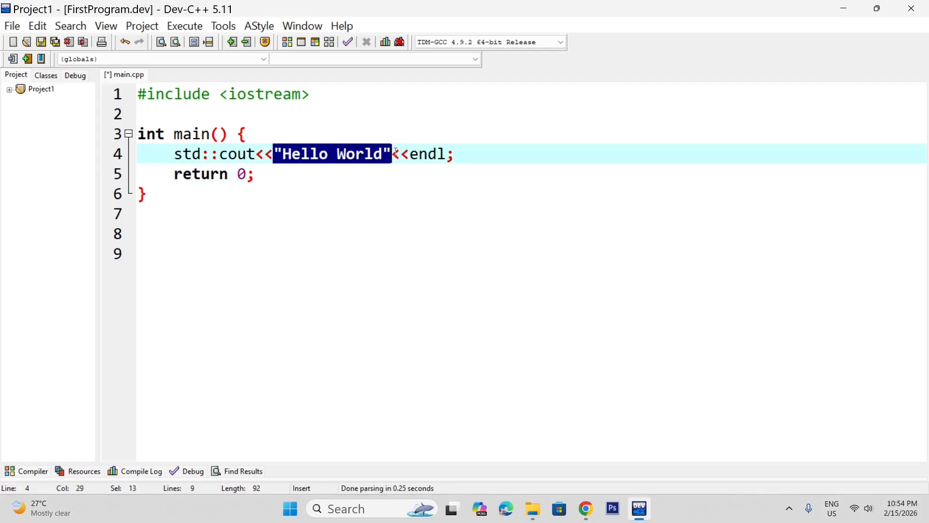
pyautogui.click(277, 191)
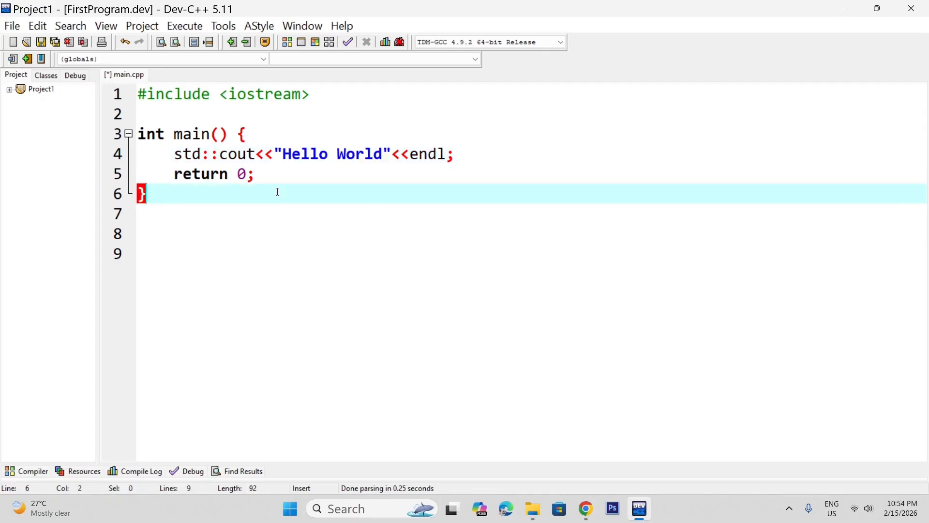
pyautogui.click(231, 239)
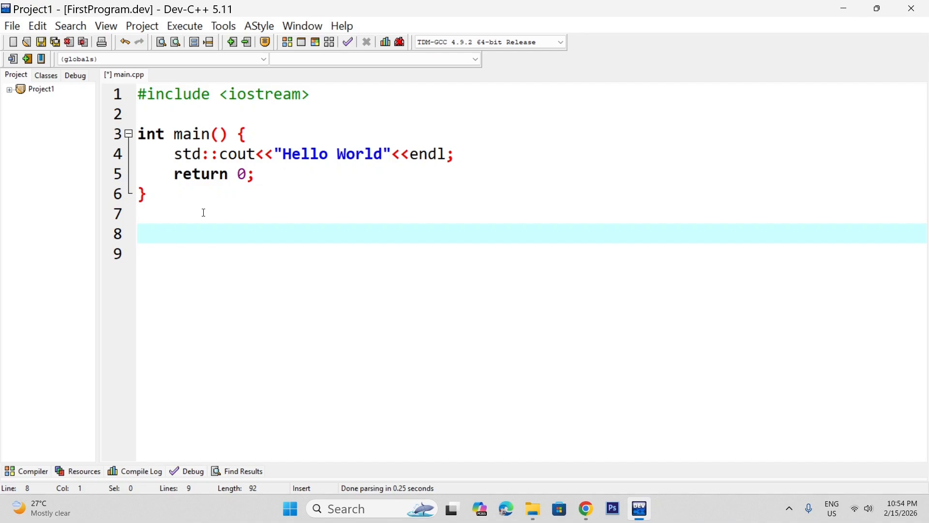
pyautogui.click(307, 251)
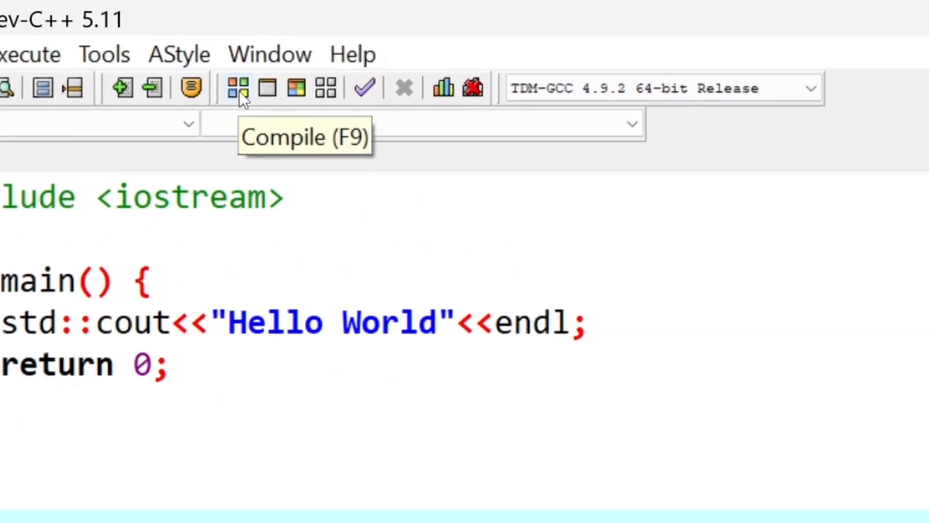
# Step: Compile the Hello World program
pyautogui.click(238, 90)
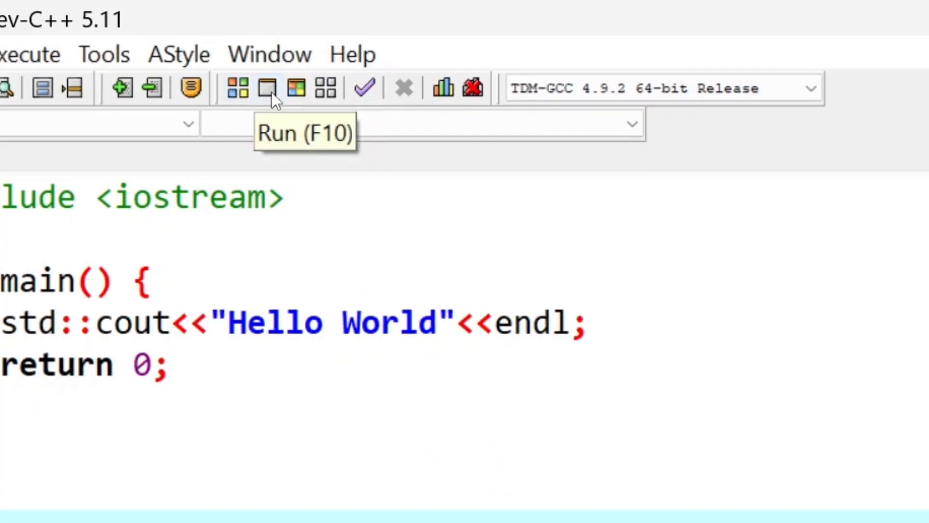
pyautogui.click(304, 100)
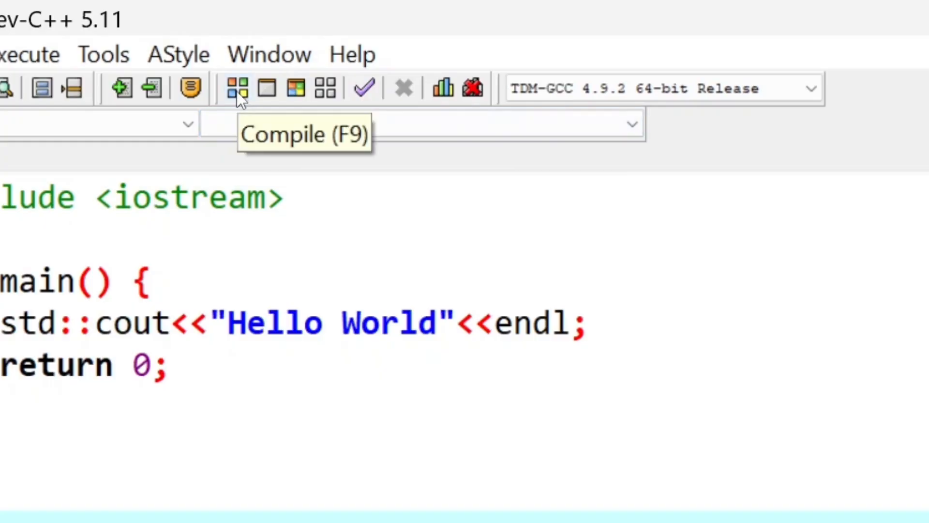
pyautogui.click(267, 90)
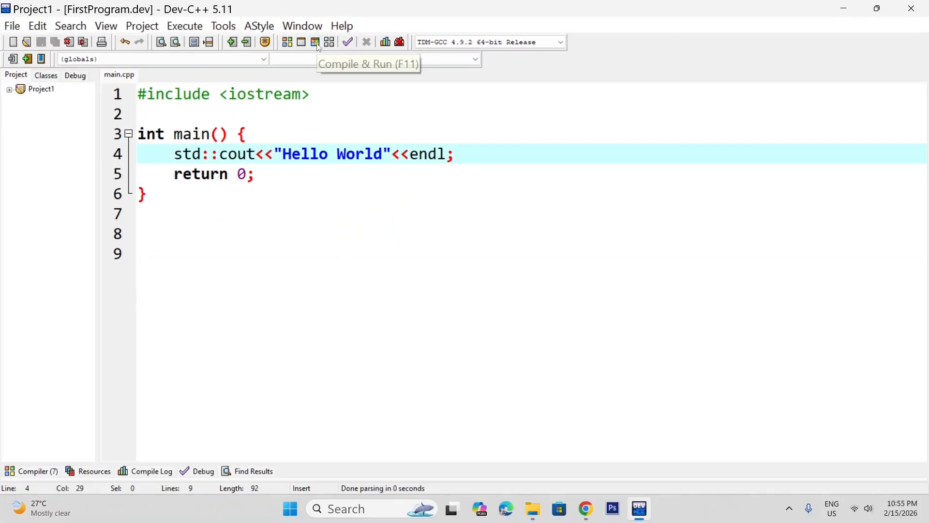
# Step: Prefix endl with std:: in the Hello World output statement
pyautogui.click(291, 154)
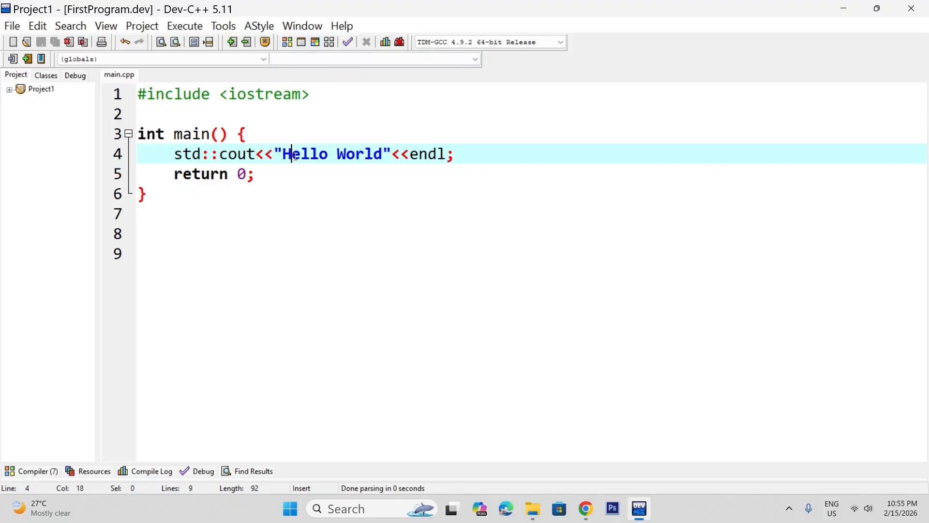
pyautogui.click(409, 154)
pyautogui.doubleClick(410, 154)
pyautogui.click(444, 153)
pyautogui.click(410, 154)
pyautogui.write('std::')
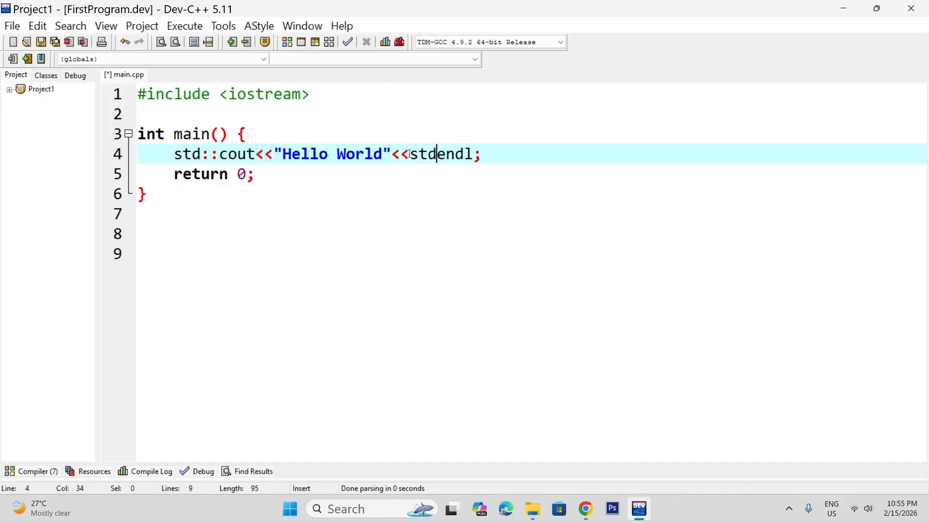
pyautogui.moveTo(531, 151); pyautogui.dragTo(177, 148)
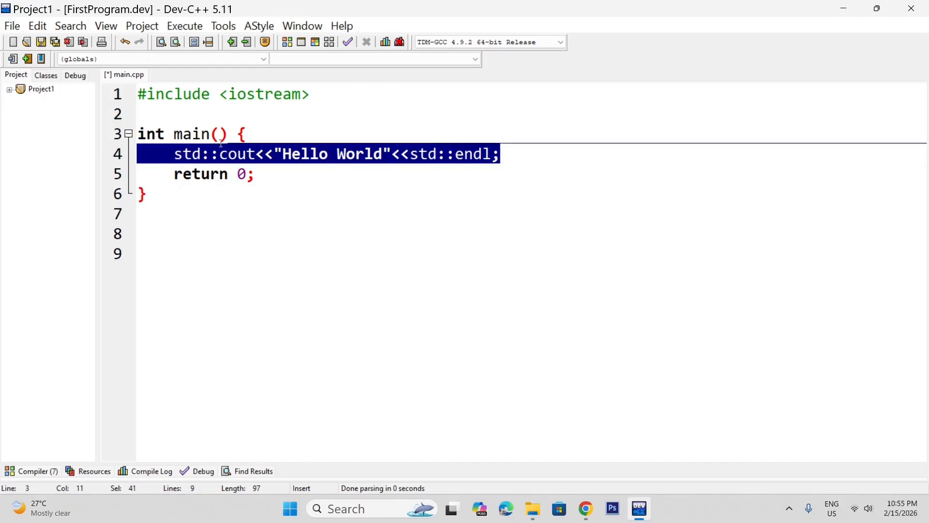
pyautogui.click(176, 153)
pyautogui.hotkey('ctrl', 'Right')
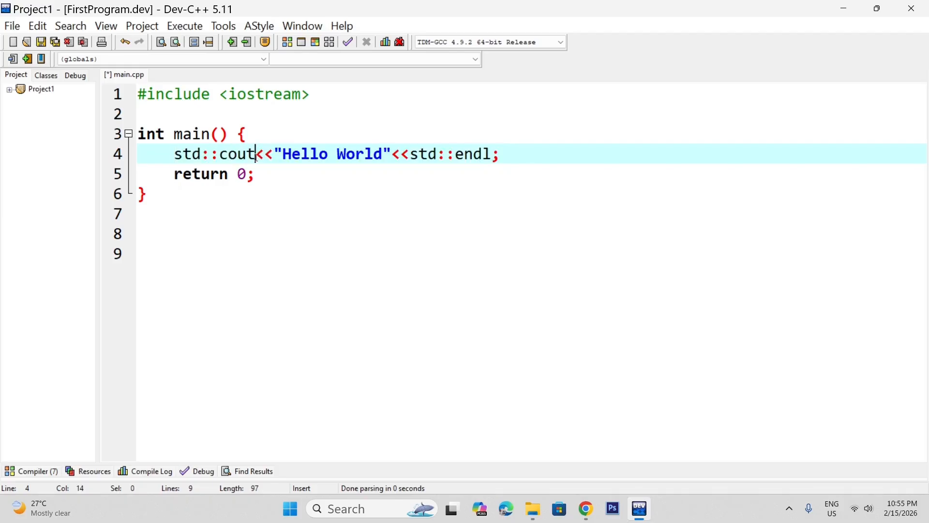
pyautogui.hotkey('ctrl', 'shift', 'Right')
pyautogui.doubleClick(190, 156)
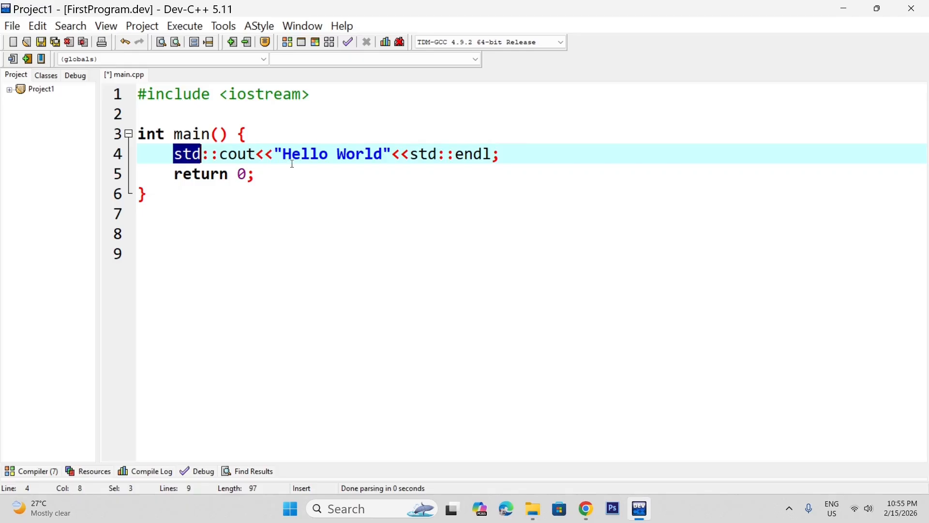
pyautogui.moveTo(282, 155); pyautogui.dragTo(392, 155)
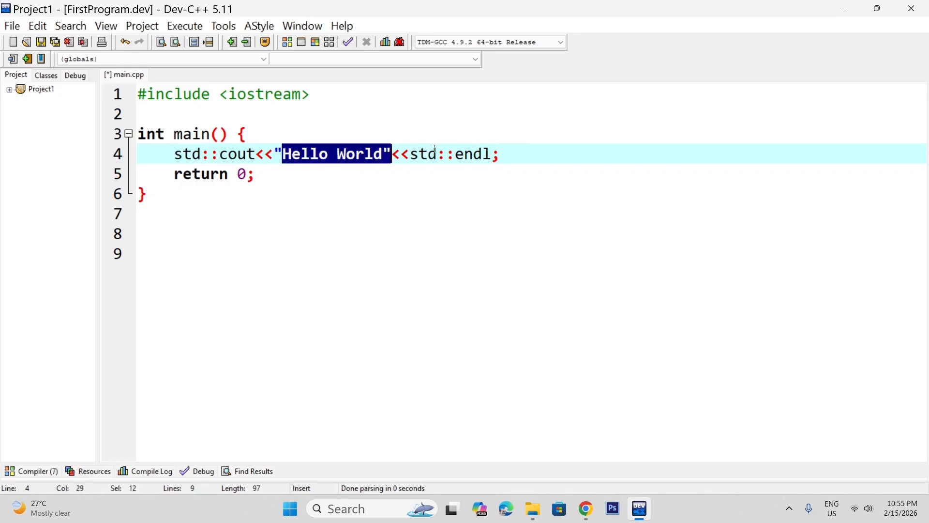
pyautogui.doubleClick(484, 154)
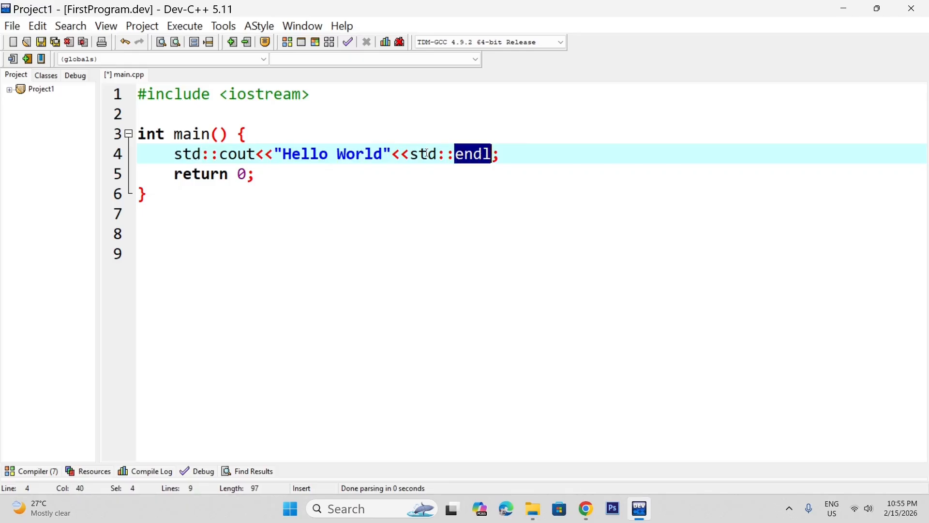
pyautogui.doubleClick(411, 156)
pyautogui.click(416, 171)
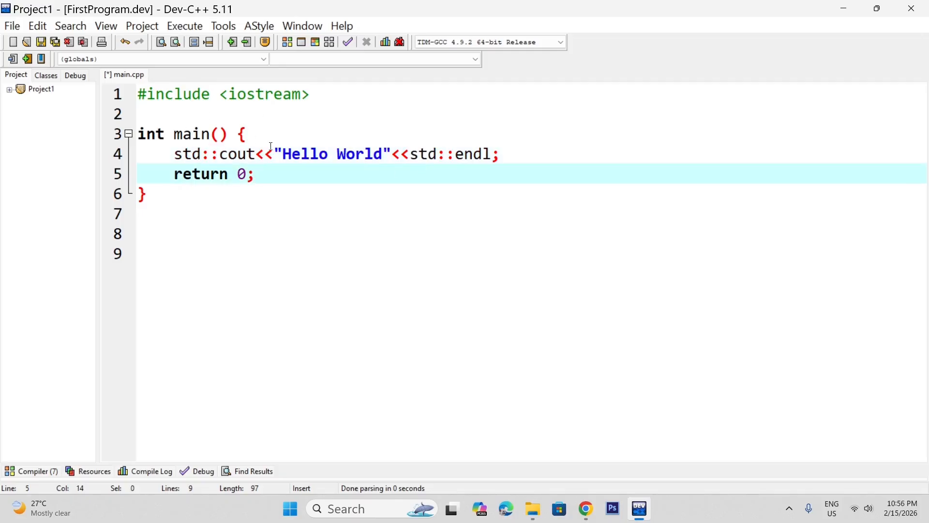
# Step: Compile and run the Hello World program, enlarge the console text to check the printed line, and close the console
pyautogui.click(316, 44)
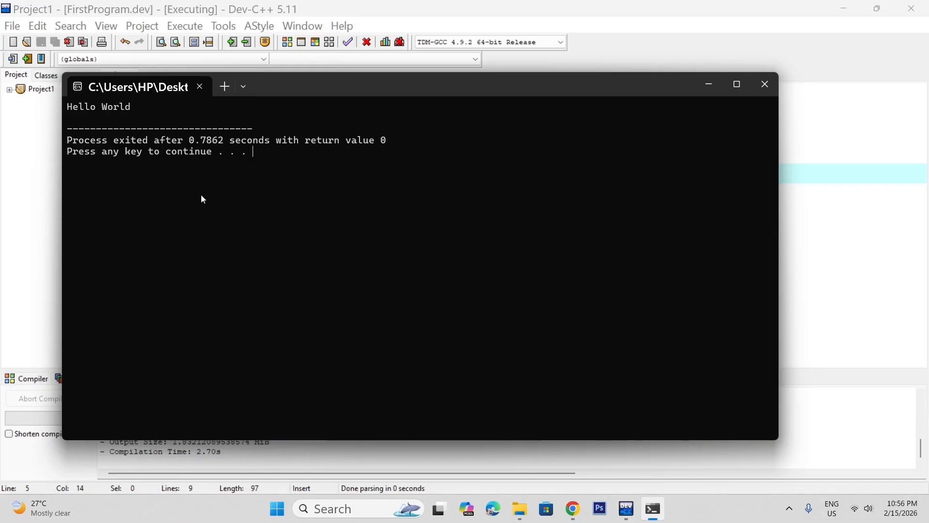
pyautogui.keyDown('ctrl'); pyautogui.scroll(5, 201, 196); pyautogui.keyUp('ctrl')
pyautogui.moveTo(198, 109); pyautogui.dragTo(68, 103)
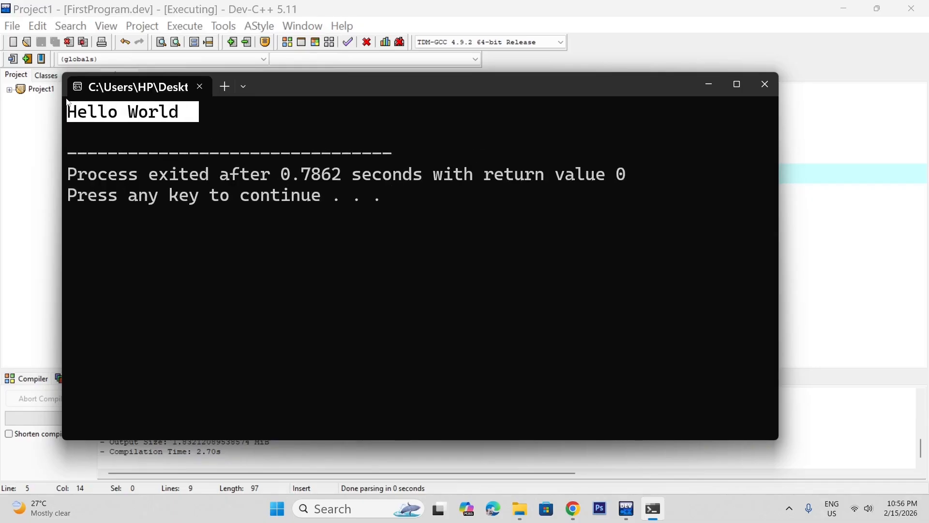
pyautogui.click(495, 212)
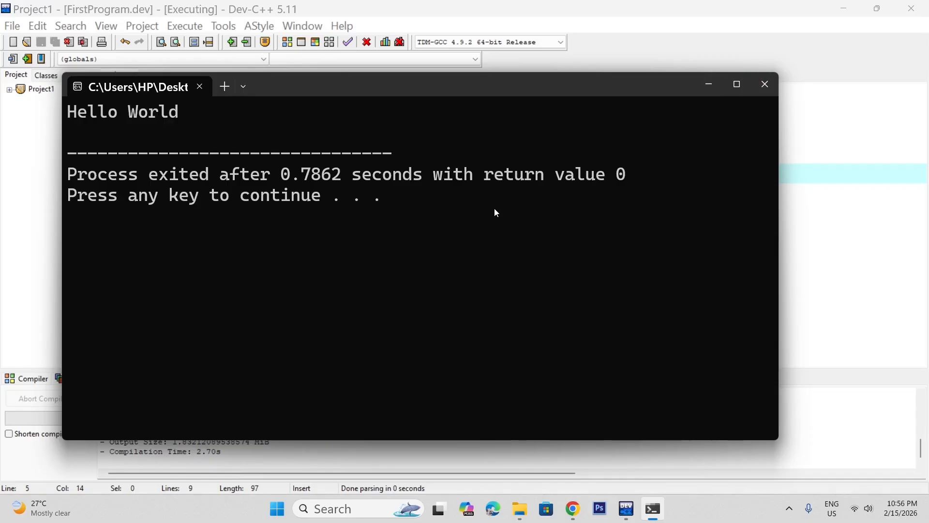
pyautogui.click(765, 87)
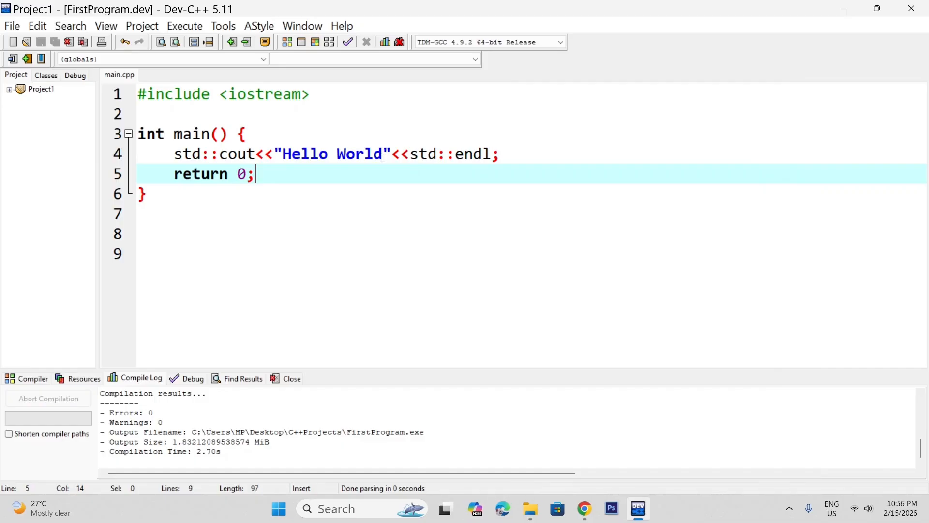
# Step: Replace the Hello World text inside the quotes of the std::cout statement with a person's first name
pyautogui.click(382, 158)
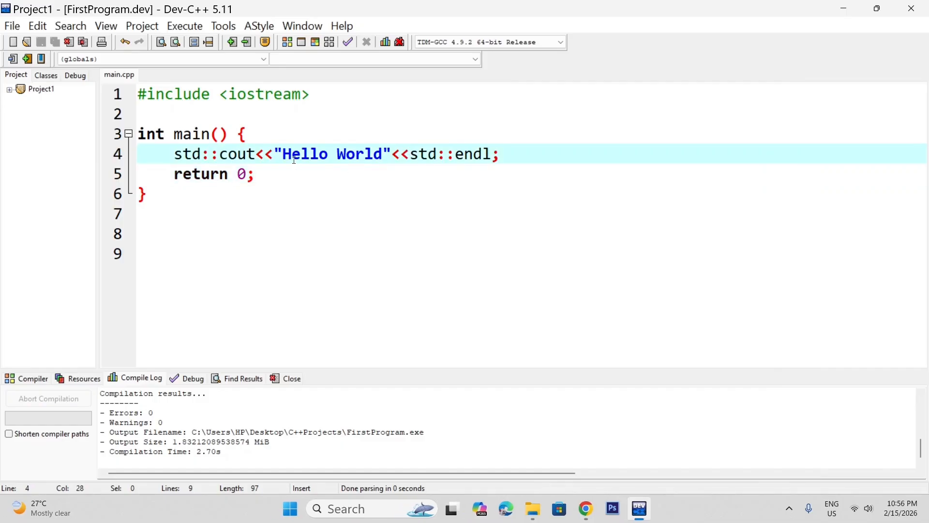
pyautogui.moveTo(283, 154); pyautogui.dragTo(385, 153)
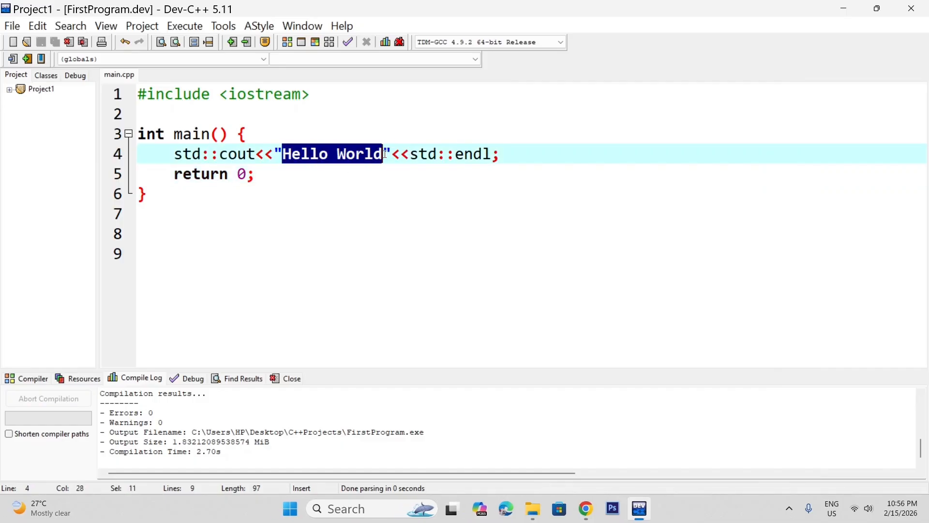
pyautogui.write('Henri')
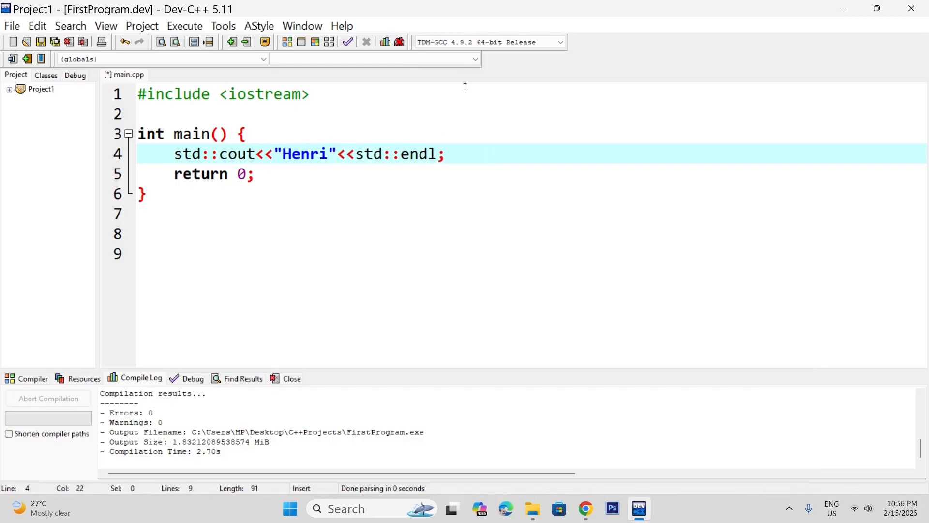
# Step: Compile and run the edited program, check the printed name in enlarged console text, and return to the code
pyautogui.press('F11')
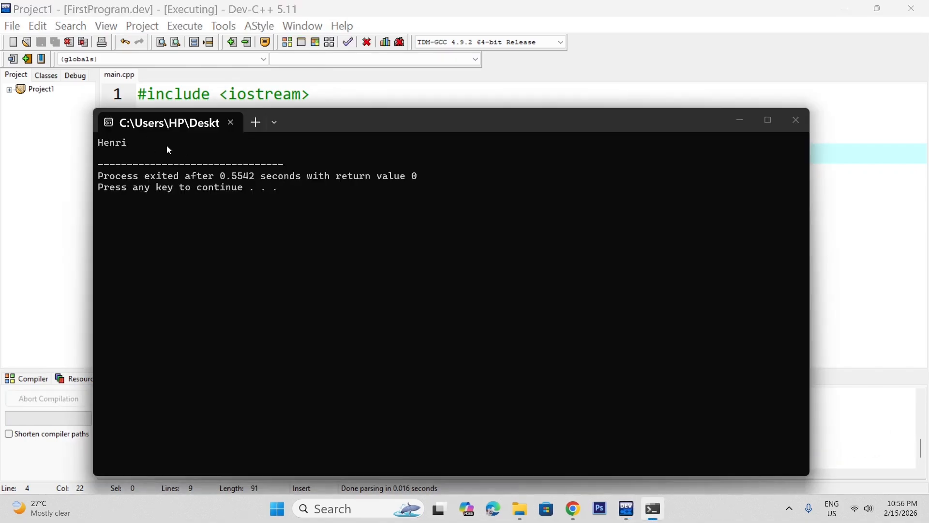
pyautogui.moveTo(167, 144); pyautogui.dragTo(8, 135)
pyautogui.scroll(5, 180, 219)
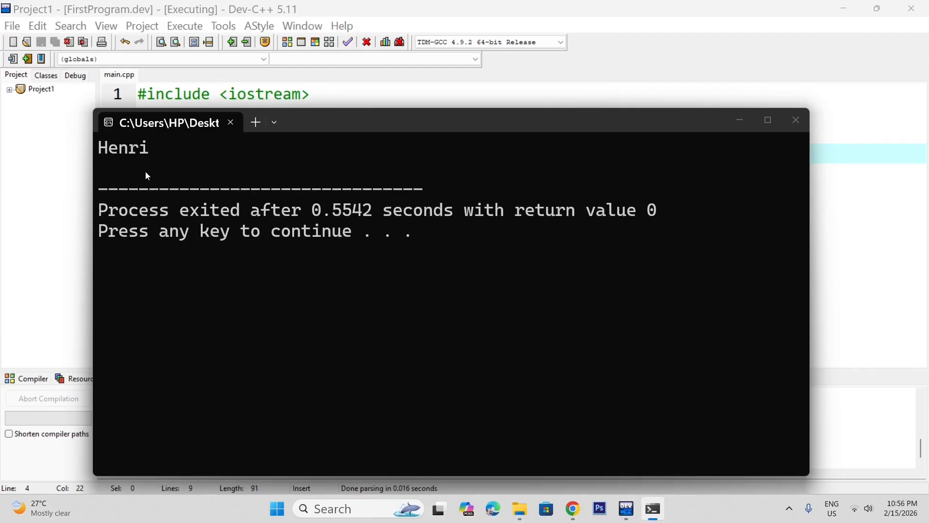
pyautogui.click(795, 120)
pyautogui.click(342, 221)
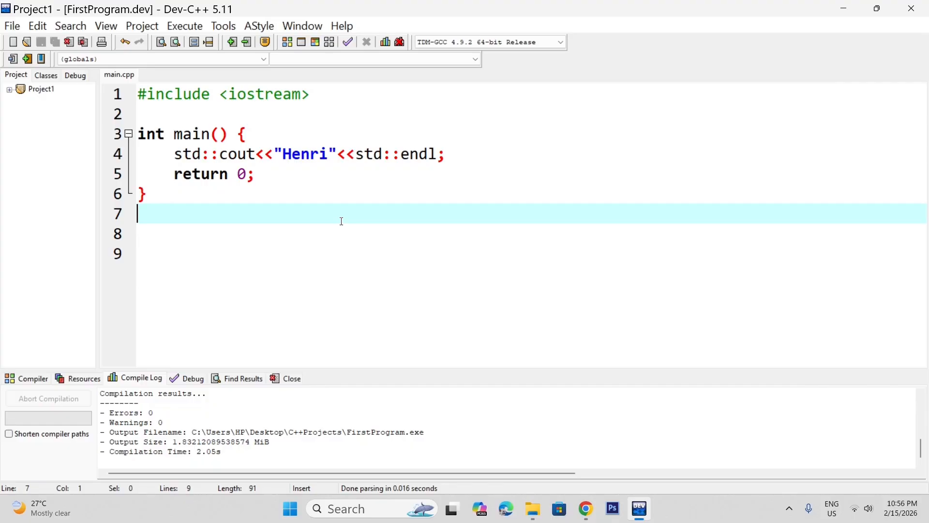